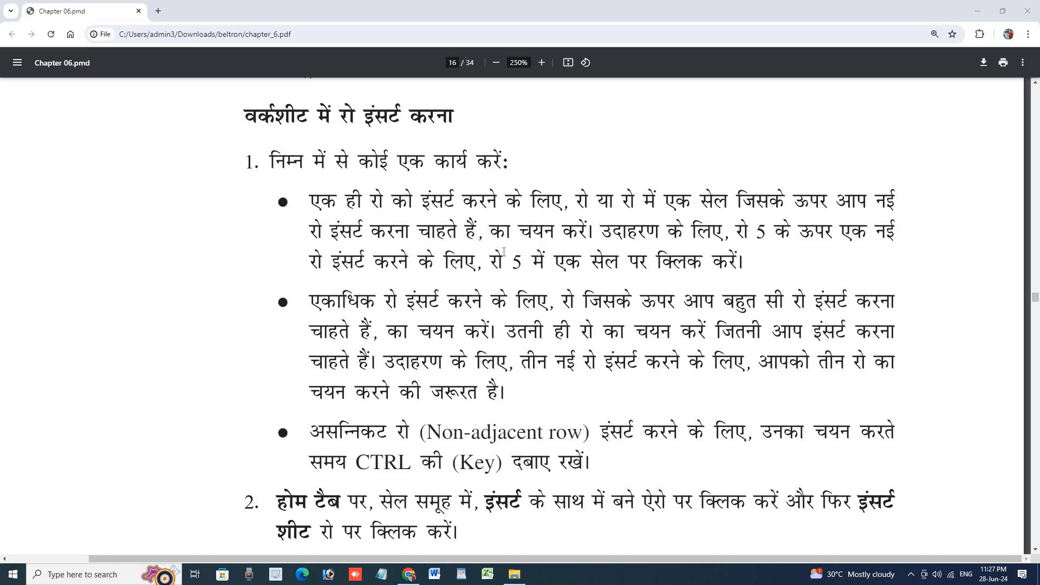
Switch to Excel, dismiss the Office activation wizard and maximize the blank workbook window.
{"action": "left_click", "coordinate": [487, 574]}
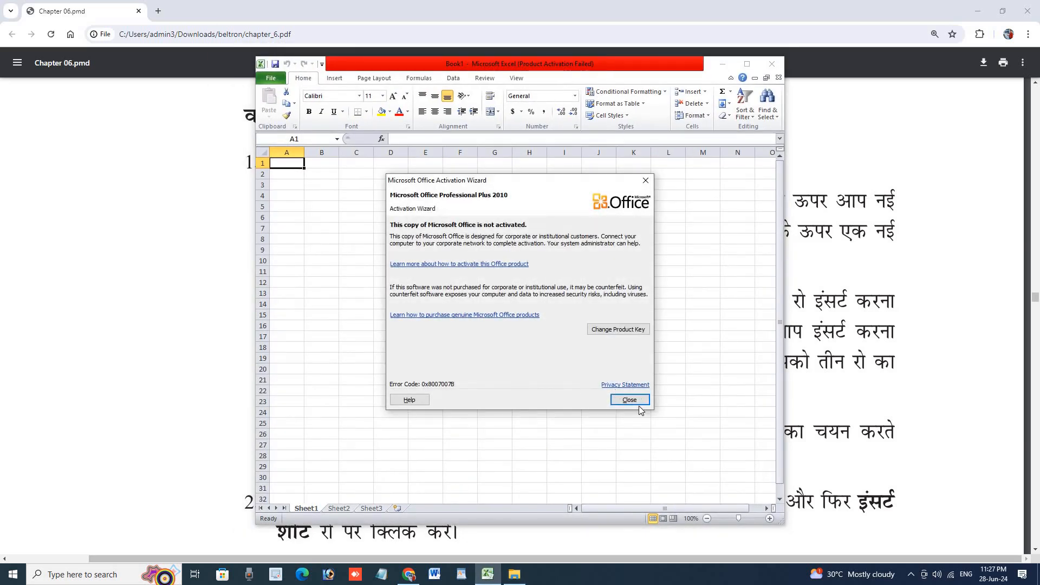
{"action": "left_click", "coordinate": [639, 404]}
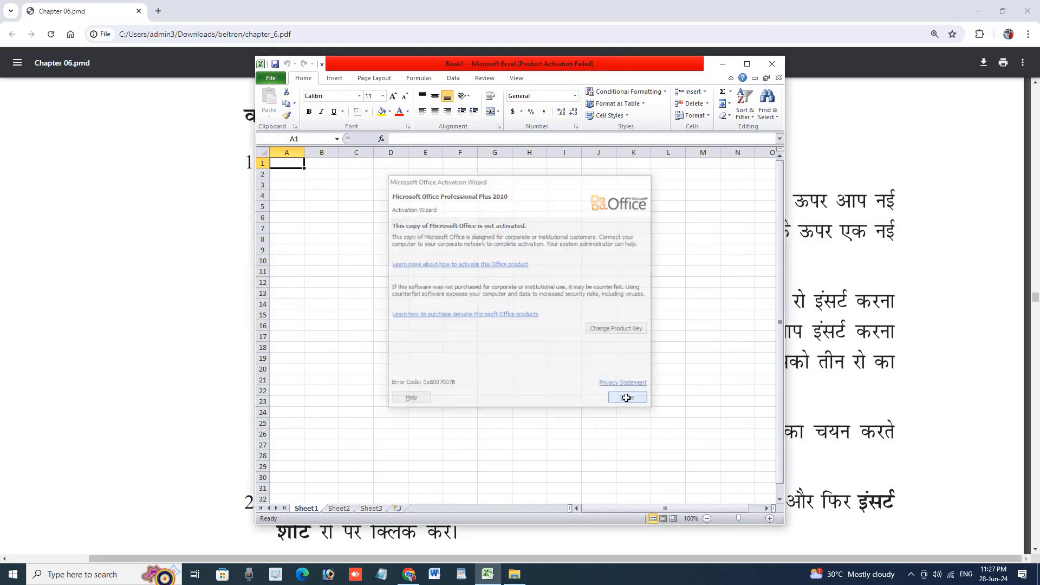
{"action": "left_click", "coordinate": [262, 163]}
{"action": "left_click", "coordinate": [287, 152]}
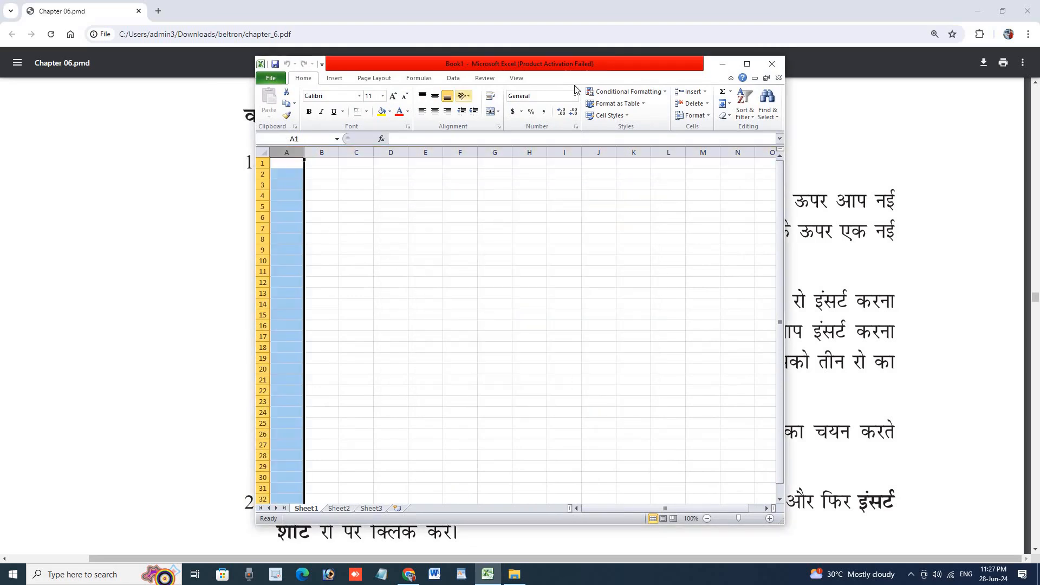
{"action": "left_click", "coordinate": [746, 64]}
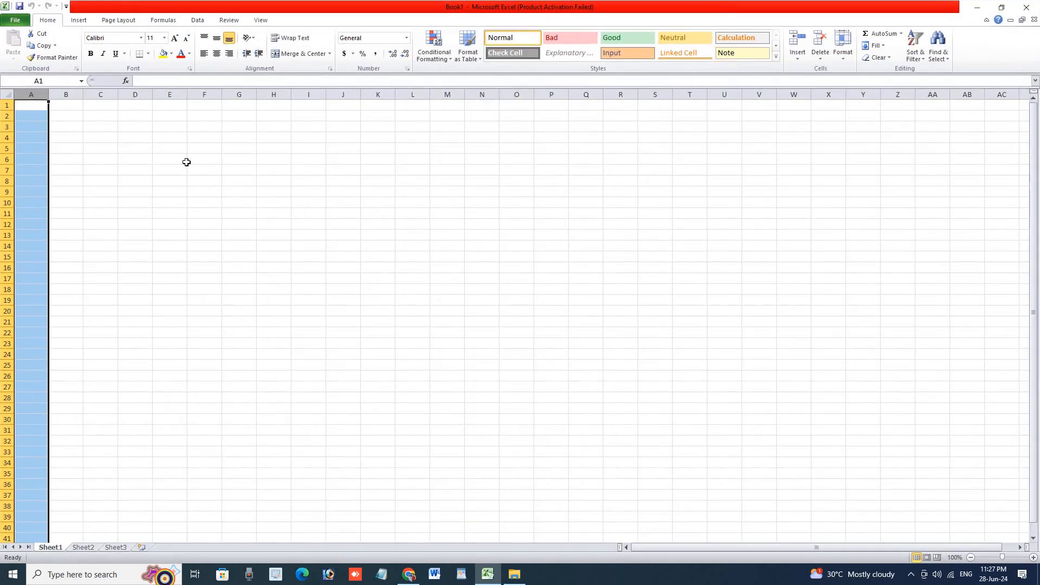
Select rows 1 to 4 and columns A and B one at a time to show rows and columns.
{"action": "left_click", "coordinate": [146, 150]}
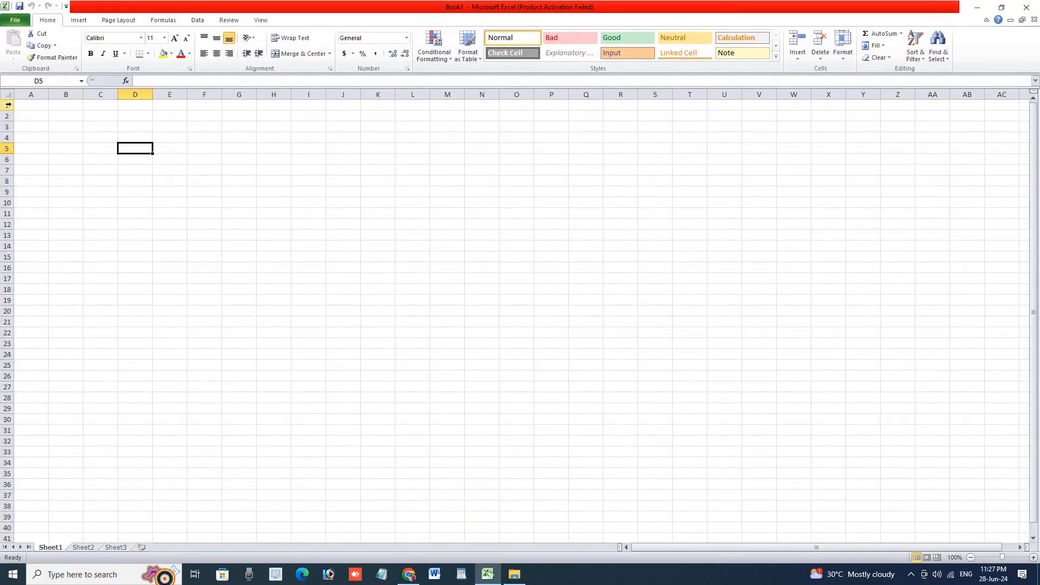
{"action": "left_click", "coordinate": [8, 104]}
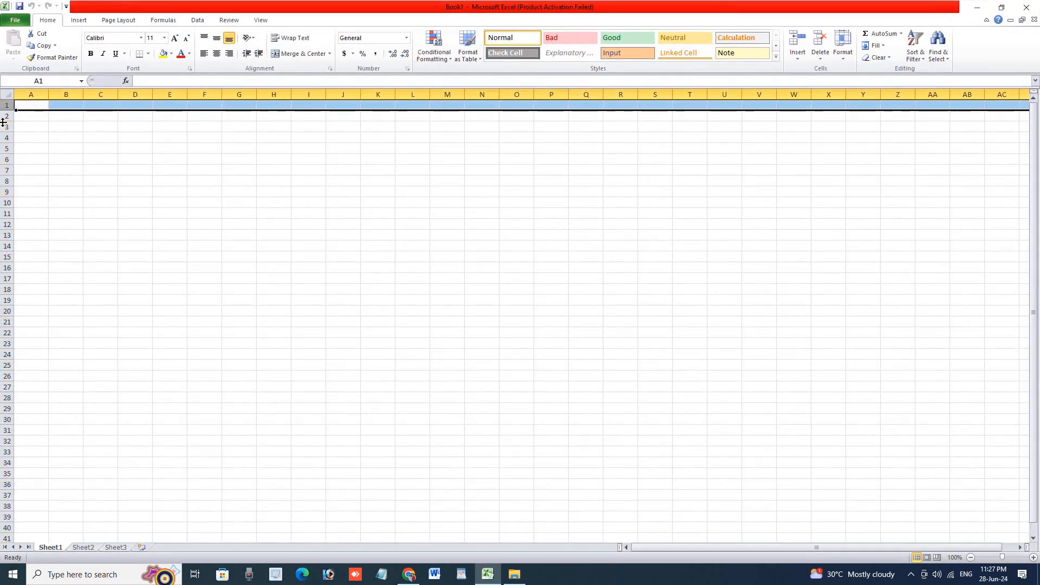
{"action": "left_click", "coordinate": [5, 116]}
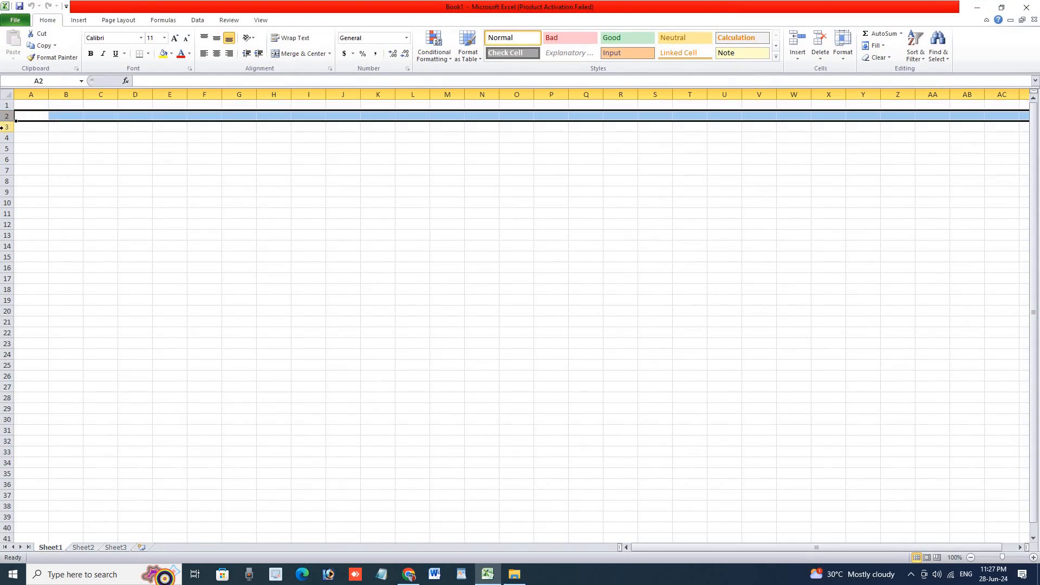
{"action": "left_click", "coordinate": [5, 127]}
{"action": "left_click", "coordinate": [5, 138]}
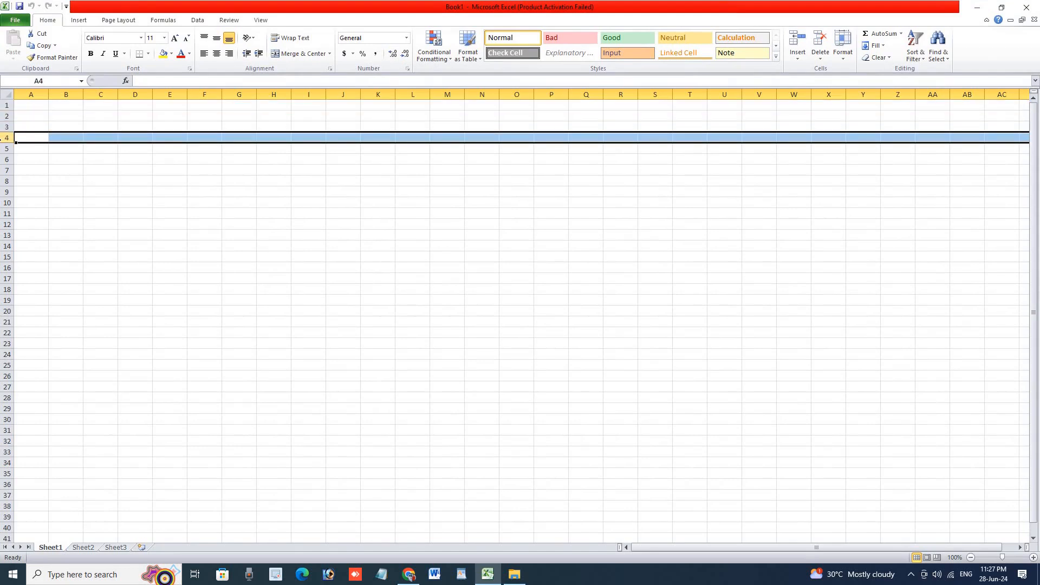
{"action": "left_click", "coordinate": [30, 94]}
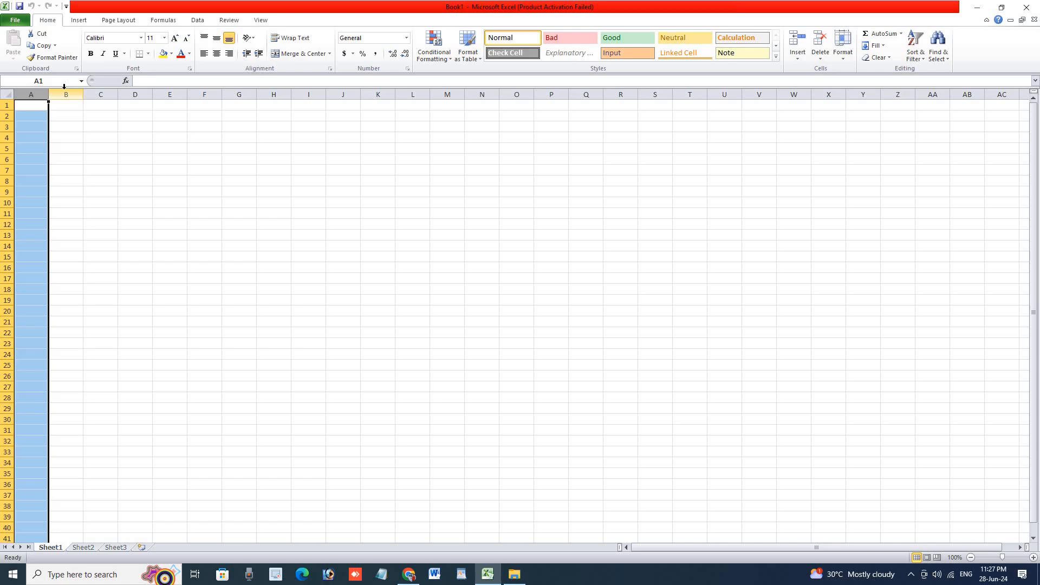
{"action": "left_click", "coordinate": [64, 89]}
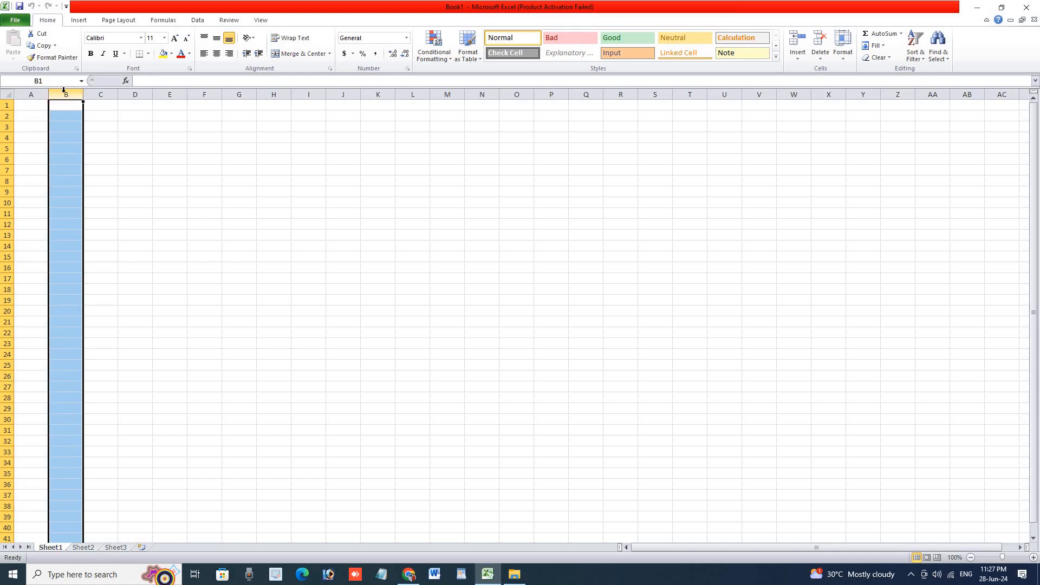
Select row 2 and enter 910 in cell A2.
{"action": "left_click", "coordinate": [6, 116]}
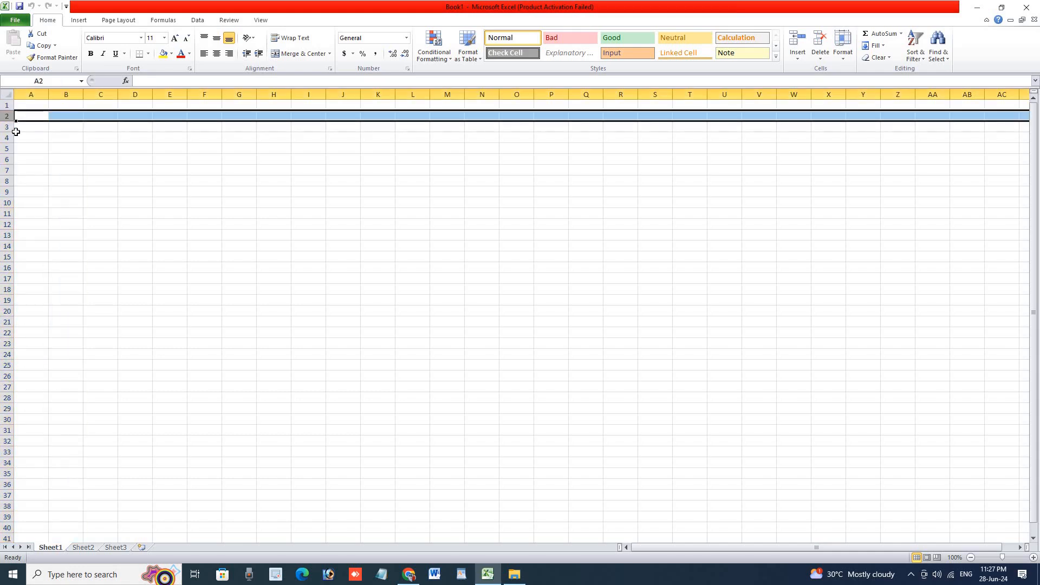
{"action": "type", "text": "9"}
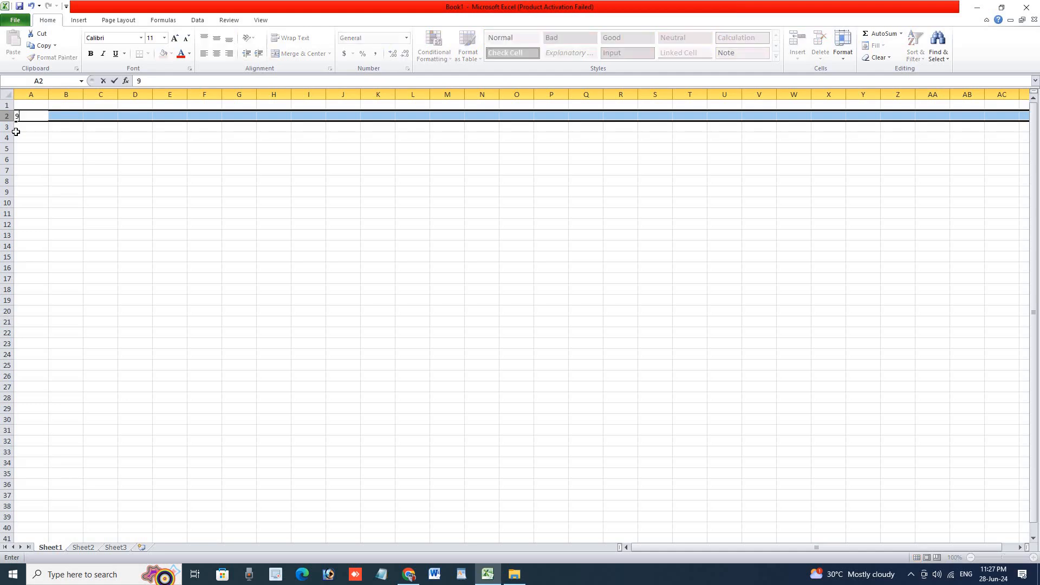
{"action": "type", "text": "10"}
{"action": "key", "text": "Tab"}
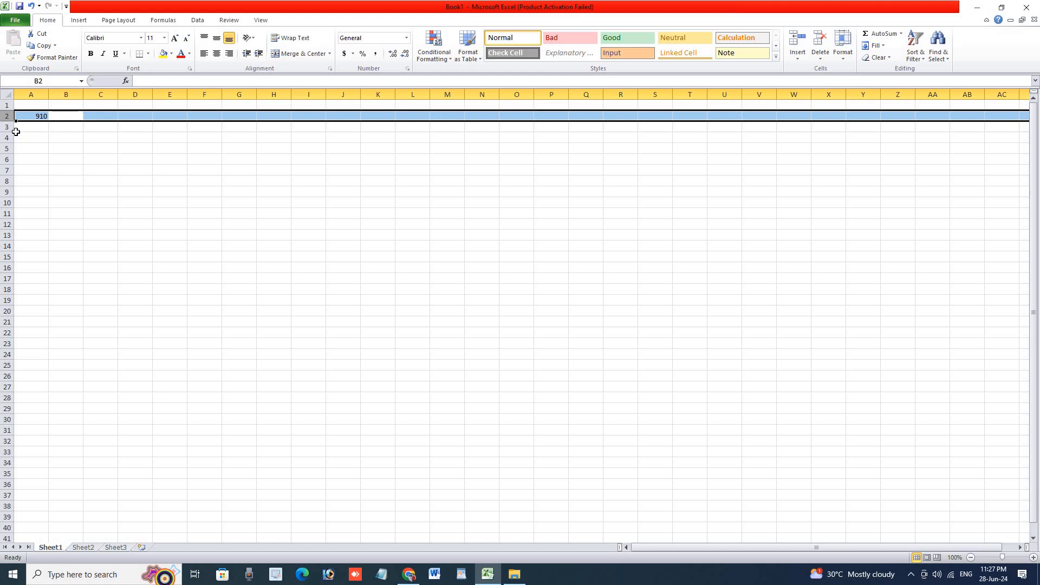
{"action": "key", "text": "Tab"}
{"action": "left_click", "coordinate": [241, 213]}
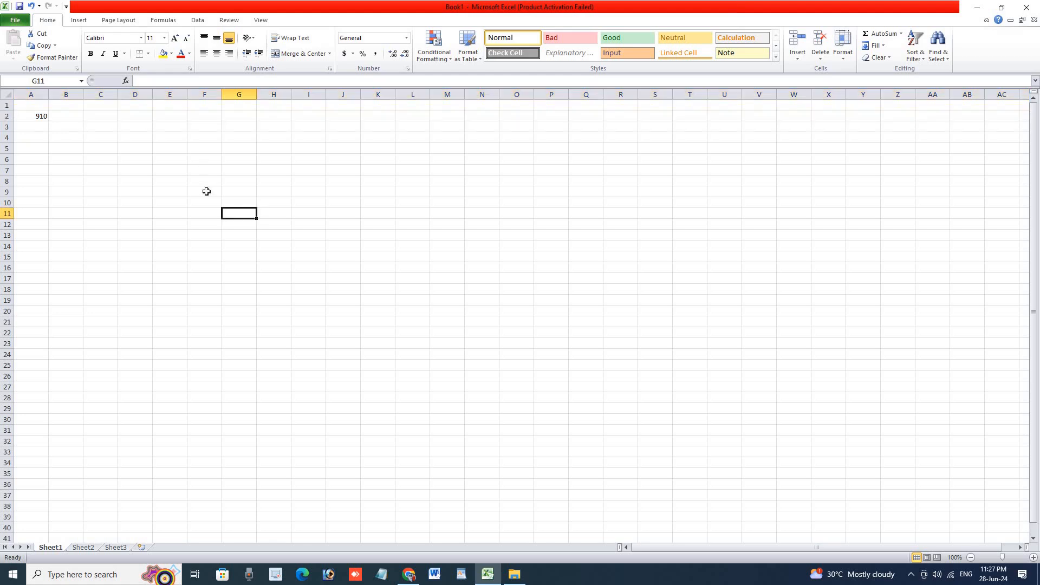
Increase the font size of cells A1 to B5 to 72.
{"action": "left_click_drag", "start_coordinate": [22, 110], "coordinate": [78, 148]}
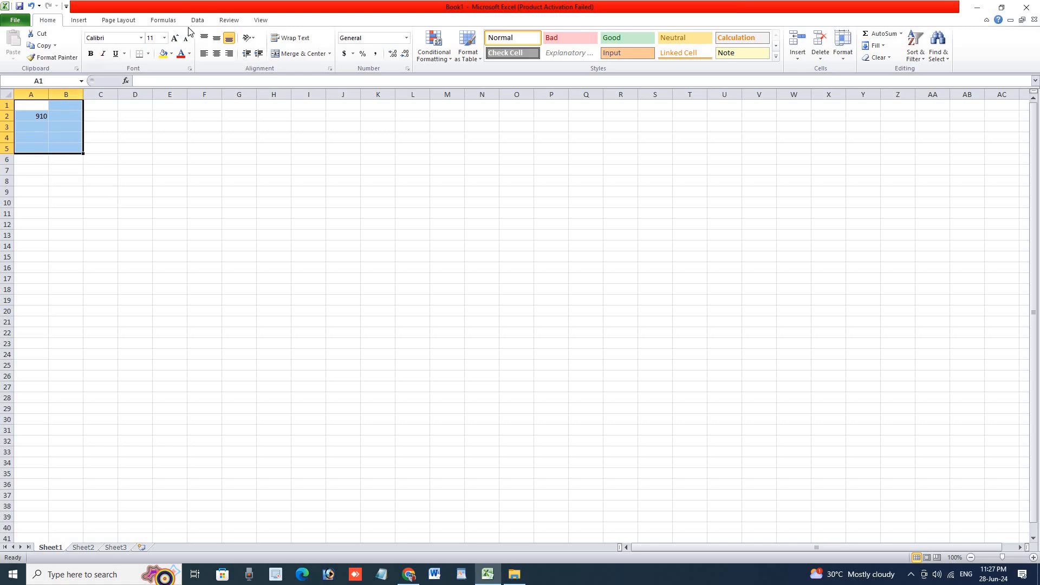
{"action": "left_click", "coordinate": [174, 38]}
{"action": "left_click", "coordinate": [174, 38]}
{"action": "left_click", "coordinate": [174, 37]}
{"action": "left_click", "coordinate": [174, 38]}
{"action": "left_click", "coordinate": [174, 38]}
{"action": "left_click", "coordinate": [174, 38]}
{"action": "left_click", "coordinate": [175, 38]}
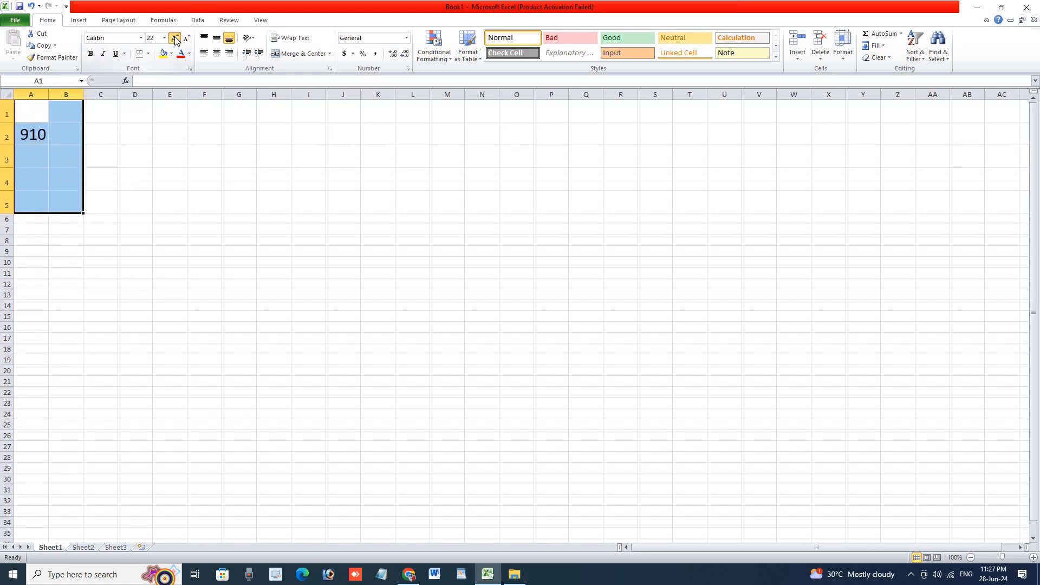
{"action": "left_click", "coordinate": [174, 38]}
{"action": "left_click", "coordinate": [174, 38]}
{"action": "left_click", "coordinate": [174, 38]}
{"action": "left_click", "coordinate": [174, 38]}
{"action": "left_click", "coordinate": [175, 38]}
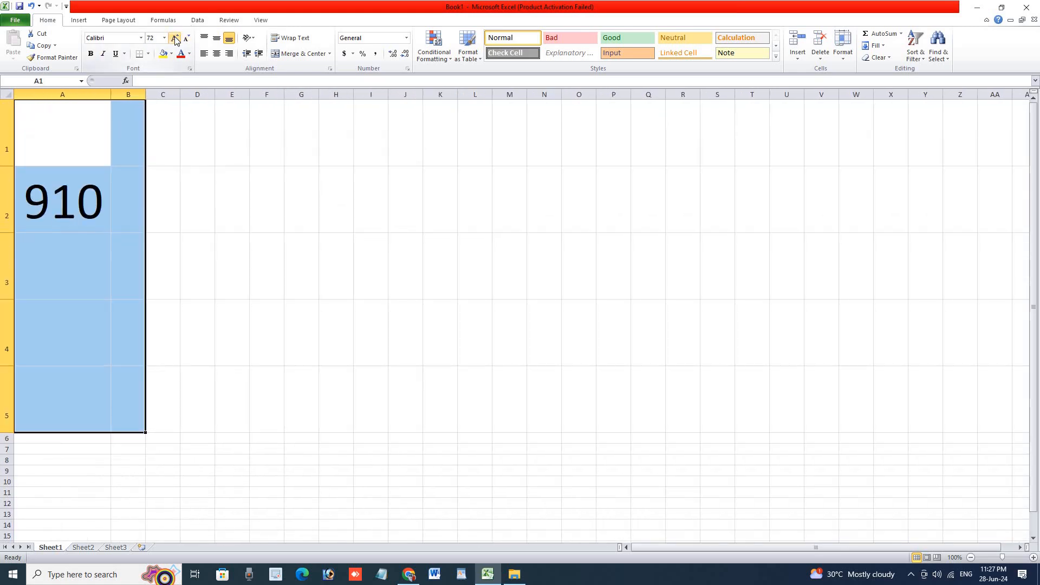
Enter 4 in cell A1 and reselect that cell.
{"action": "left_click", "coordinate": [80, 113]}
{"action": "type", "text": "4"}
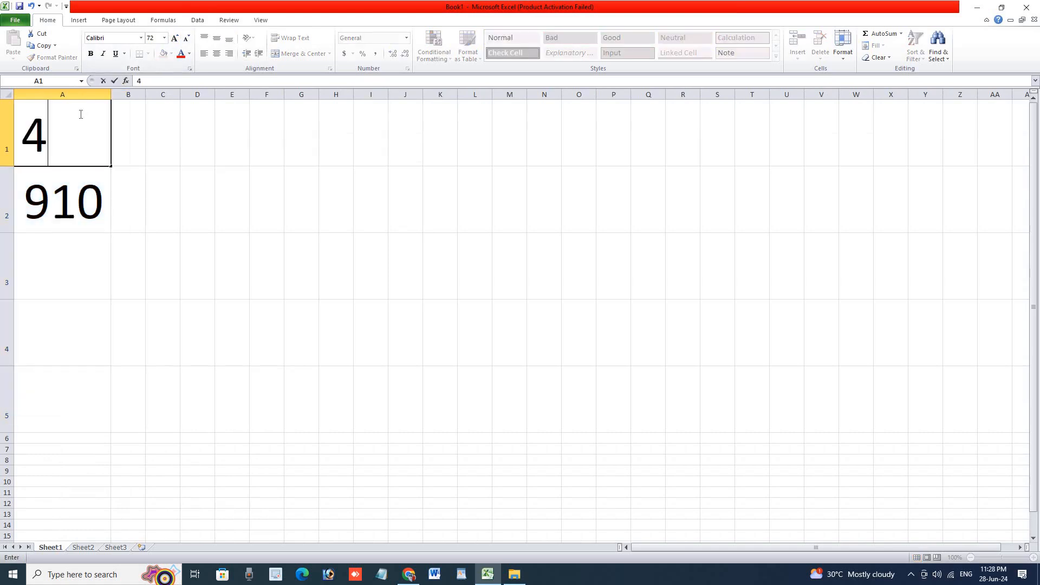
{"action": "key", "text": "Return"}
{"action": "key", "text": "Return"}
{"action": "key", "text": "Up"}
{"action": "key", "text": "Up"}
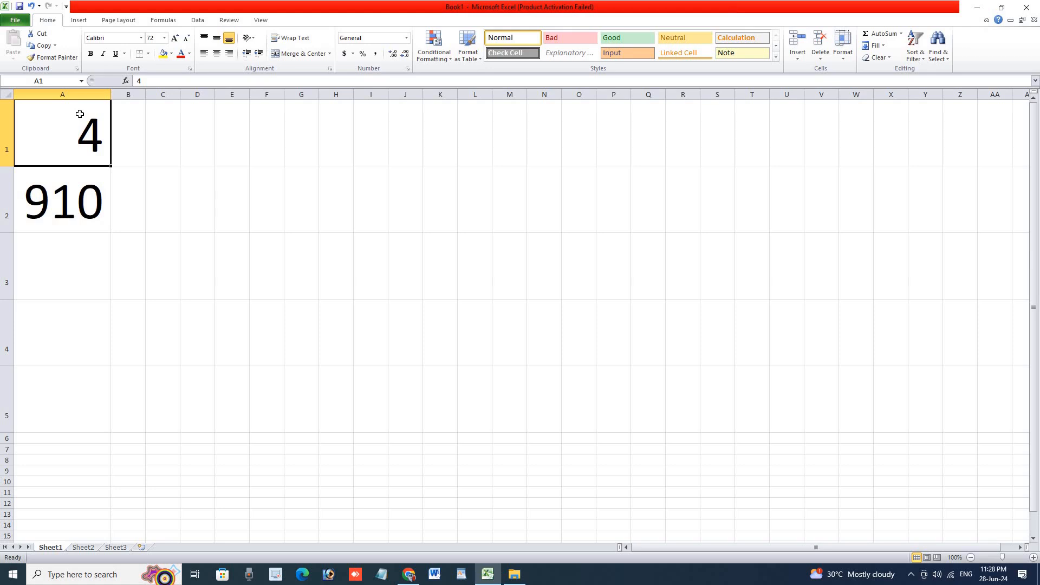
Replace the content of cell A1 with a backtick and clear the entry in A2.
{"action": "type", "text": "`"}
{"action": "key", "text": "Return"}
{"action": "type", "text": "1"}
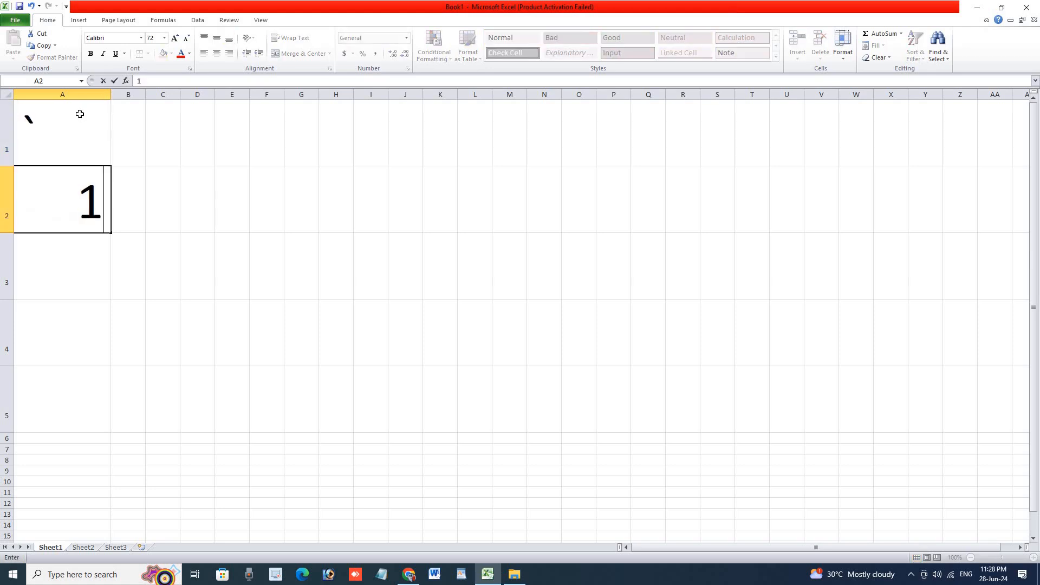
{"action": "key", "text": "BackSpace"}
Enter the numbers 1 to 5 down column A in cells A1 to A5.
{"action": "key", "text": "Up"}
{"action": "type", "text": "1"}
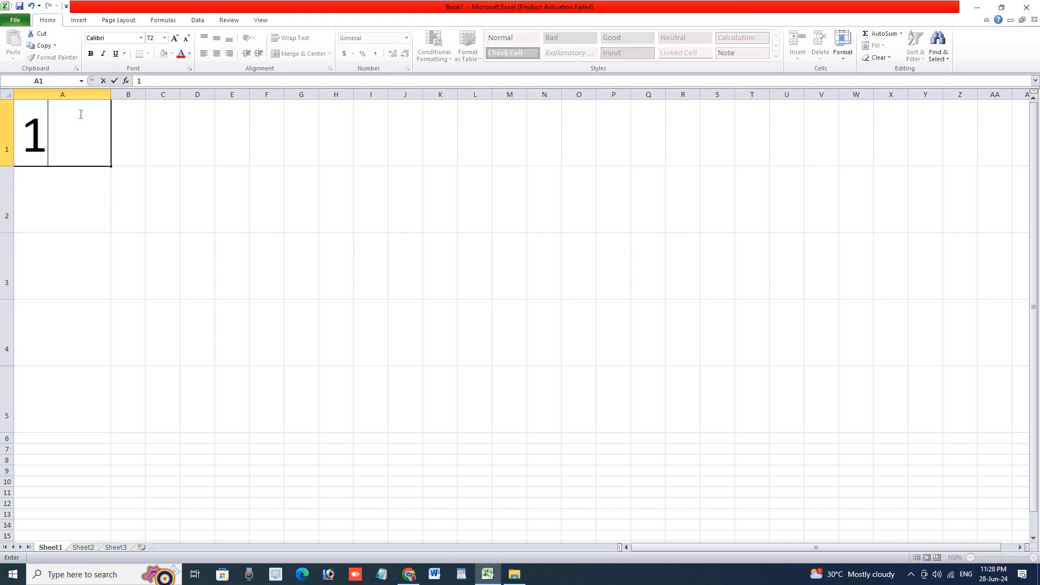
{"action": "key", "text": "Return"}
{"action": "type", "text": "2"}
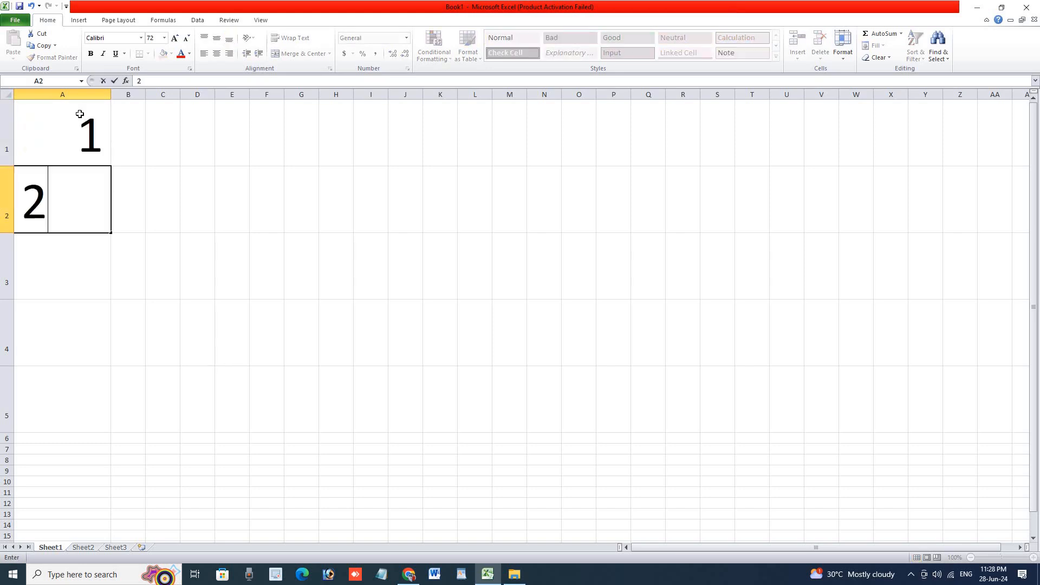
{"action": "key", "text": "Return"}
{"action": "type", "text": "3"}
{"action": "key", "text": "Return"}
{"action": "type", "text": "4"}
{"action": "key", "text": "Return"}
{"action": "type", "text": "5"}
{"action": "key", "text": "Return"}
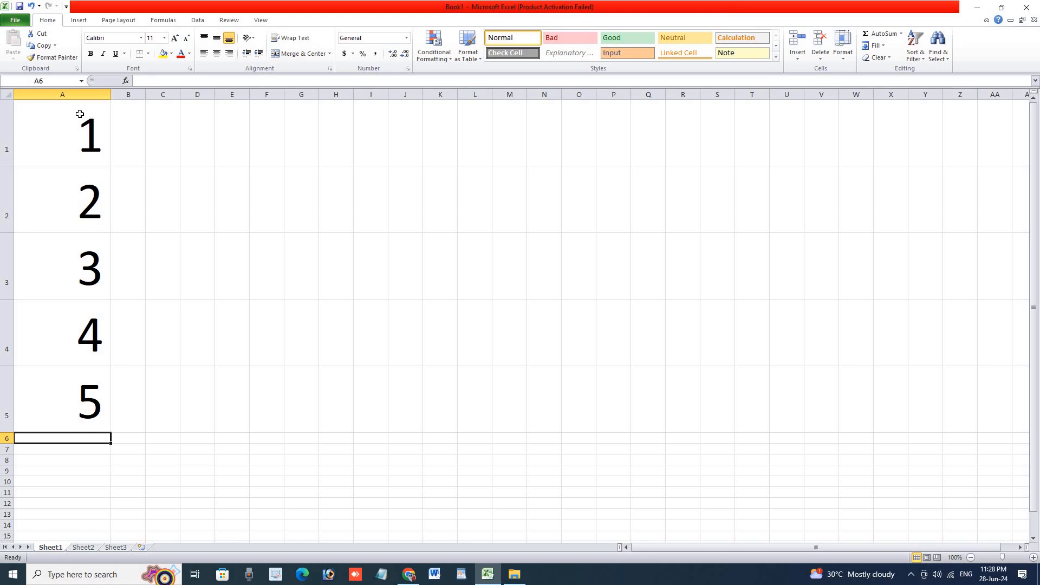
Check the row insertion notes in the PDF, insert a blank row above row 1 in Excel, and undo it.
{"action": "left_click", "coordinate": [407, 575]}
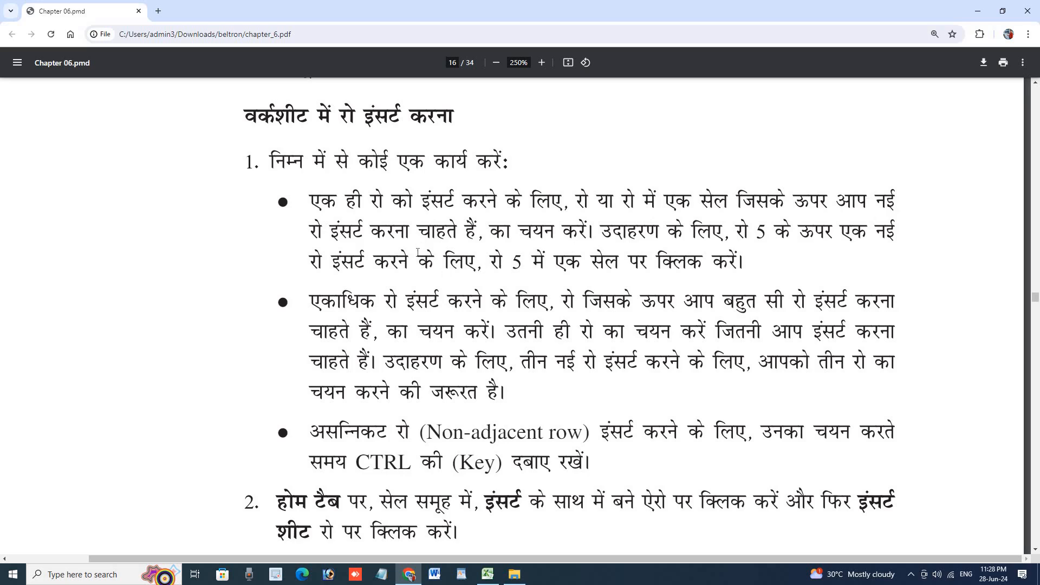
{"action": "left_click", "coordinate": [487, 574]}
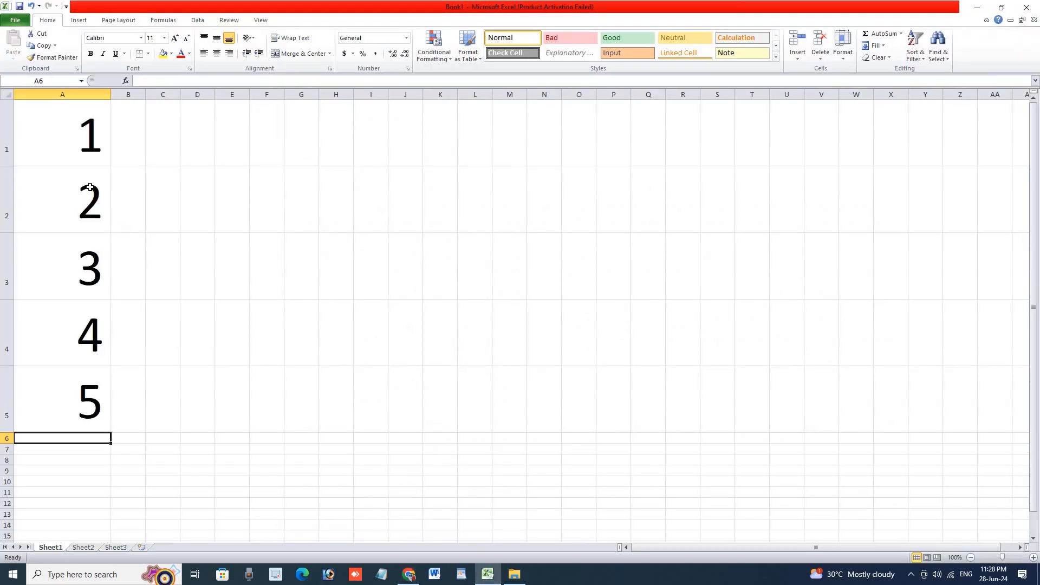
{"action": "left_click", "coordinate": [67, 180]}
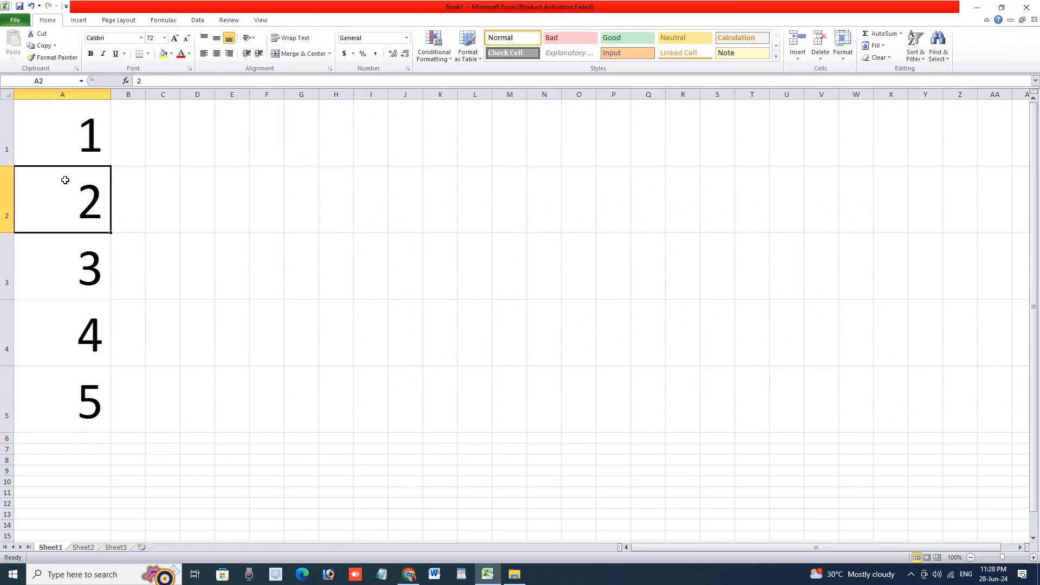
{"action": "right_click", "coordinate": [3, 165]}
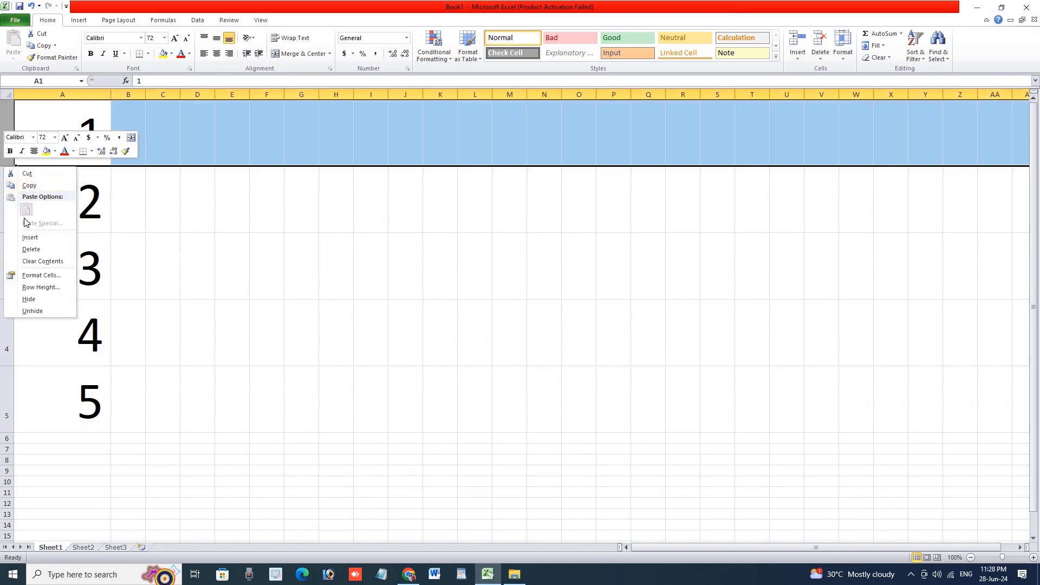
{"action": "left_click", "coordinate": [31, 237]}
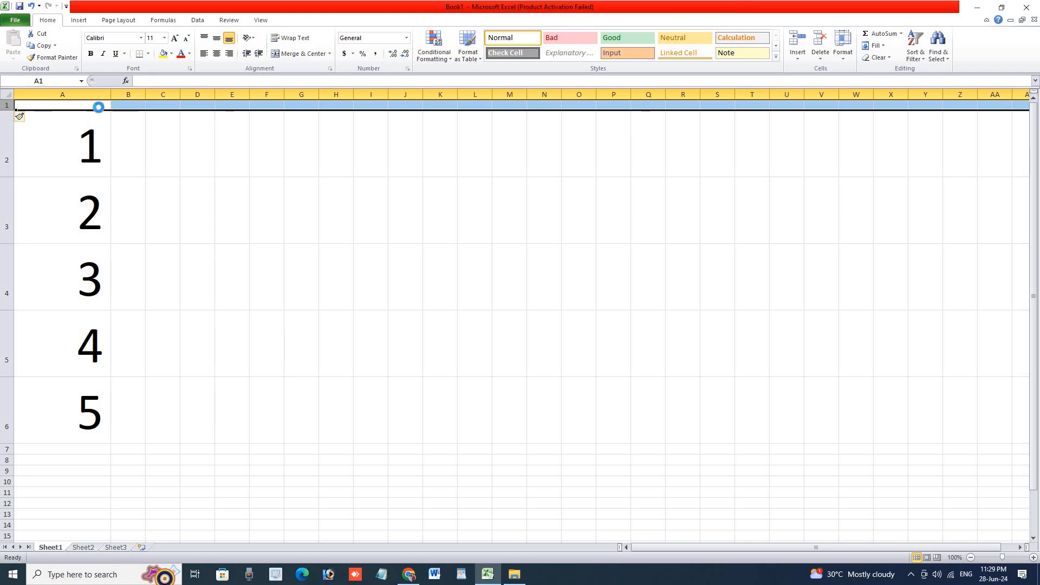
{"action": "key", "text": "ctrl+z"}
Insert a blank row above row 3, between the numbers 2 and 3.
{"action": "left_click", "coordinate": [2, 253]}
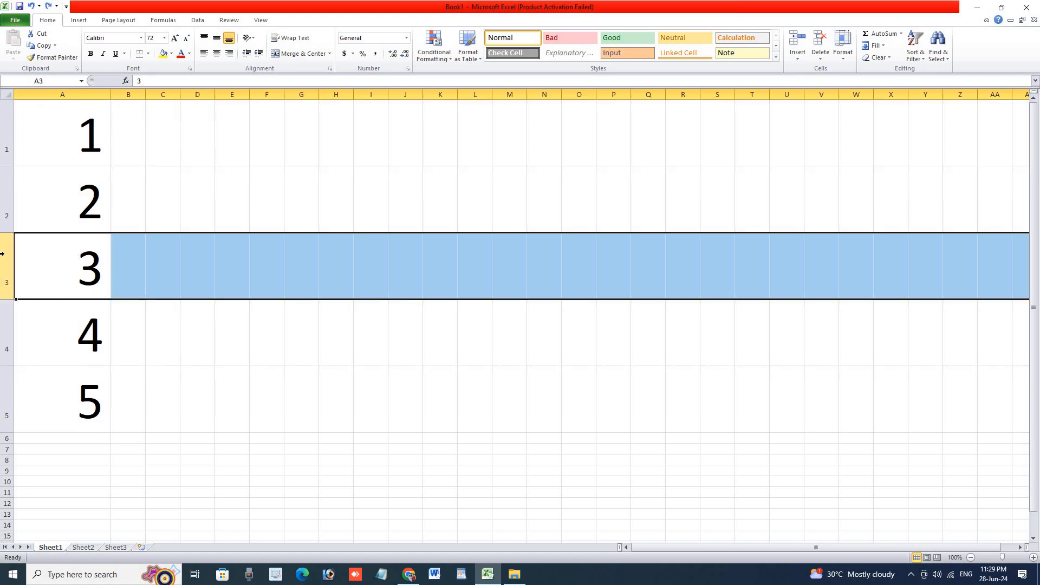
{"action": "right_click", "coordinate": [2, 253]}
{"action": "left_click", "coordinate": [42, 324]}
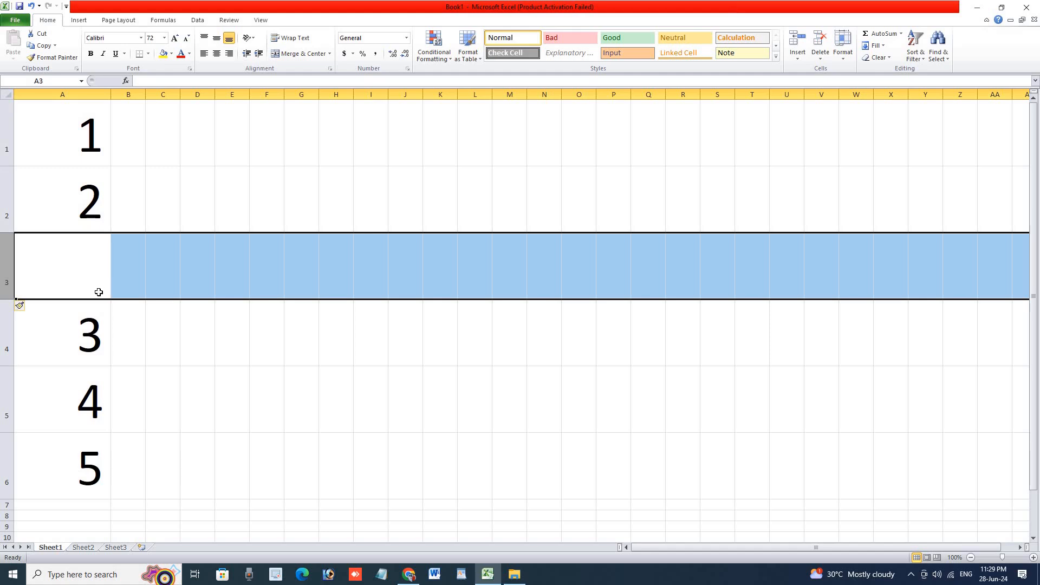
Read the single-row insertion instructions in the Chrome PDF, highlighting the row 5 example, and return to Excel.
{"action": "left_click", "coordinate": [409, 575]}
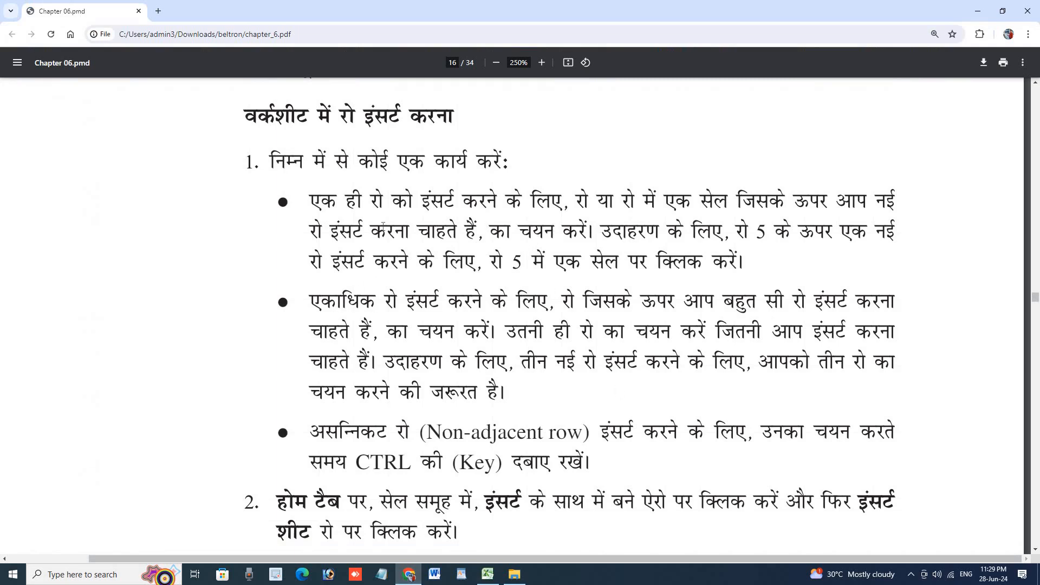
{"action": "left_click_drag", "start_coordinate": [330, 230], "coordinate": [478, 227]}
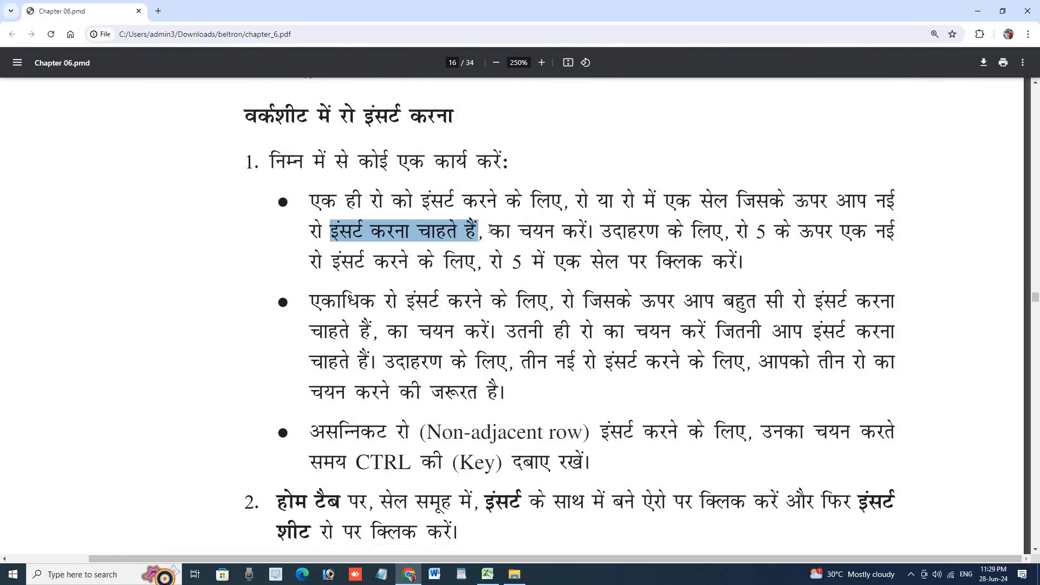
{"action": "double_click", "coordinate": [494, 230]}
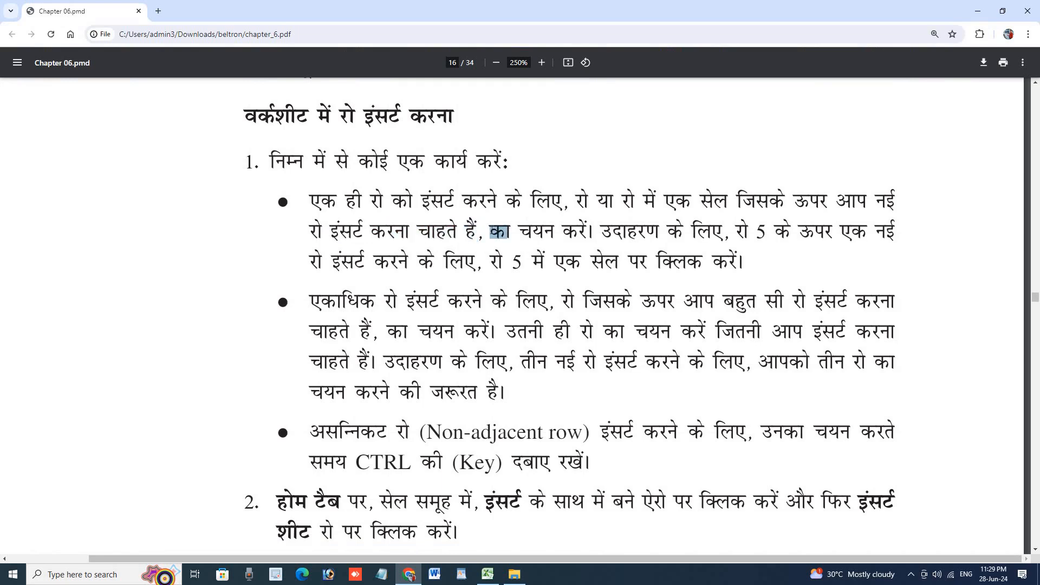
{"action": "left_click_drag", "start_coordinate": [511, 230], "coordinate": [835, 245]}
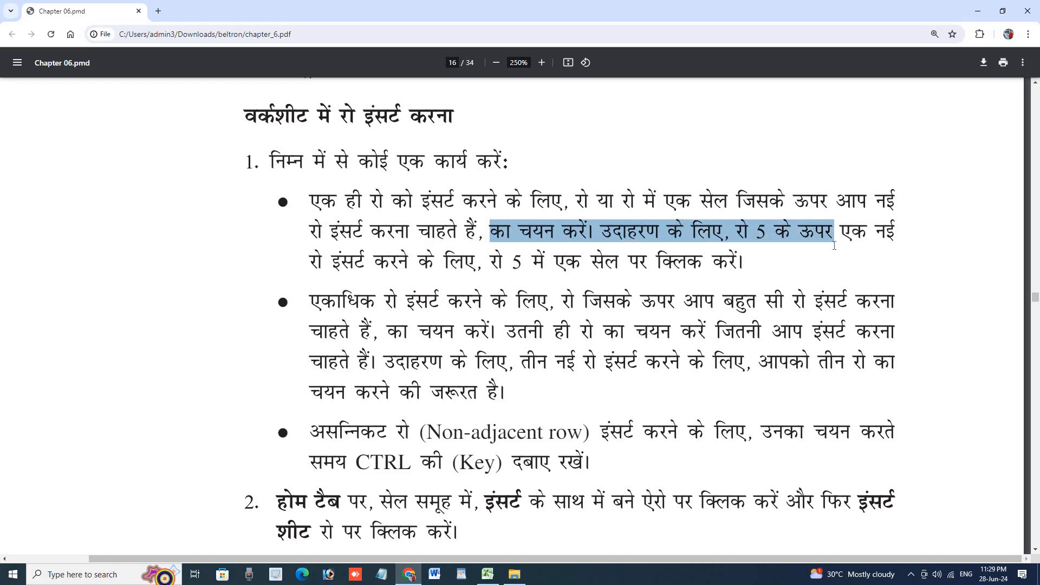
{"action": "left_click", "coordinate": [487, 574]}
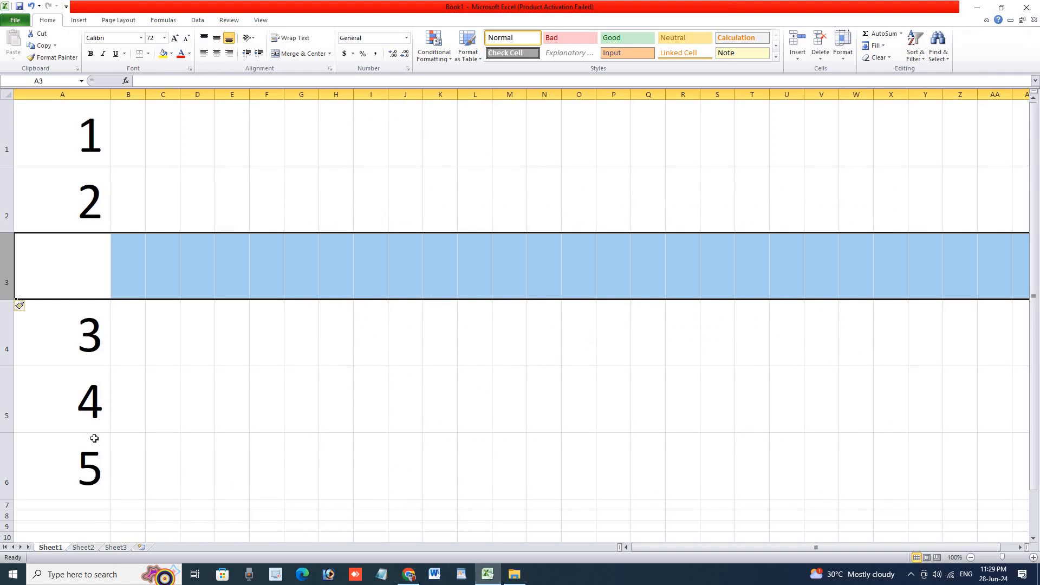
Insert an entire blank row above row 6, between the numbers 4 and 5, after checking the Chrome PDF.
{"action": "left_click", "coordinate": [89, 479]}
{"action": "left_click", "coordinate": [417, 576]}
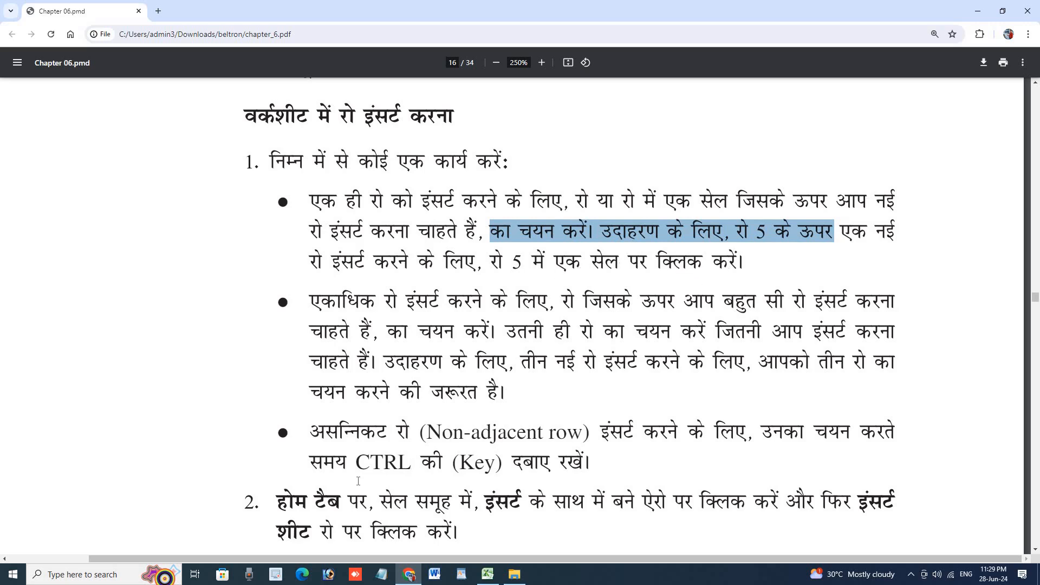
{"action": "left_click", "coordinate": [415, 577]}
{"action": "left_click", "coordinate": [287, 418]}
{"action": "left_click", "coordinate": [81, 484]}
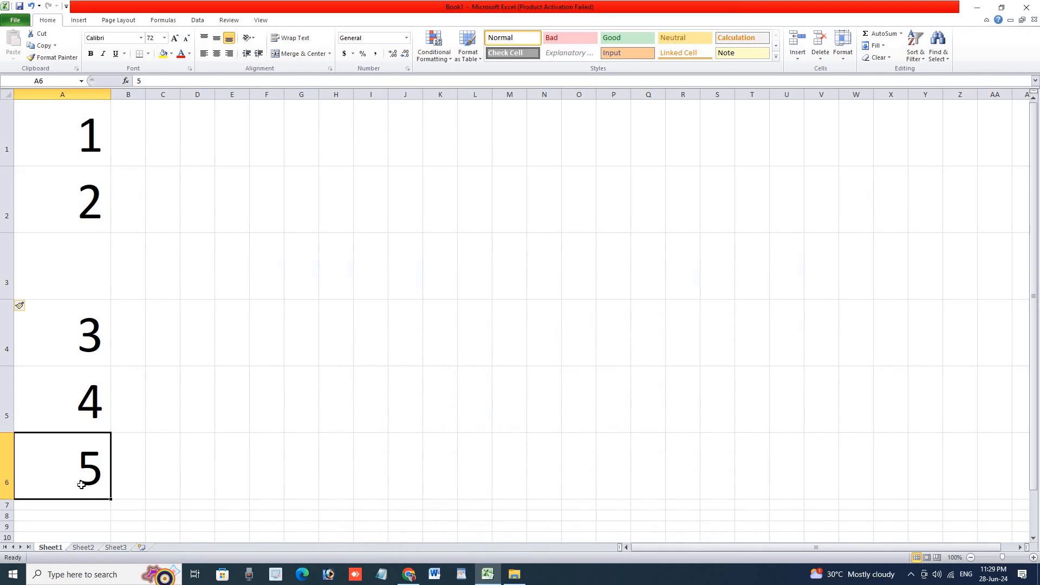
{"action": "right_click", "coordinate": [43, 458]}
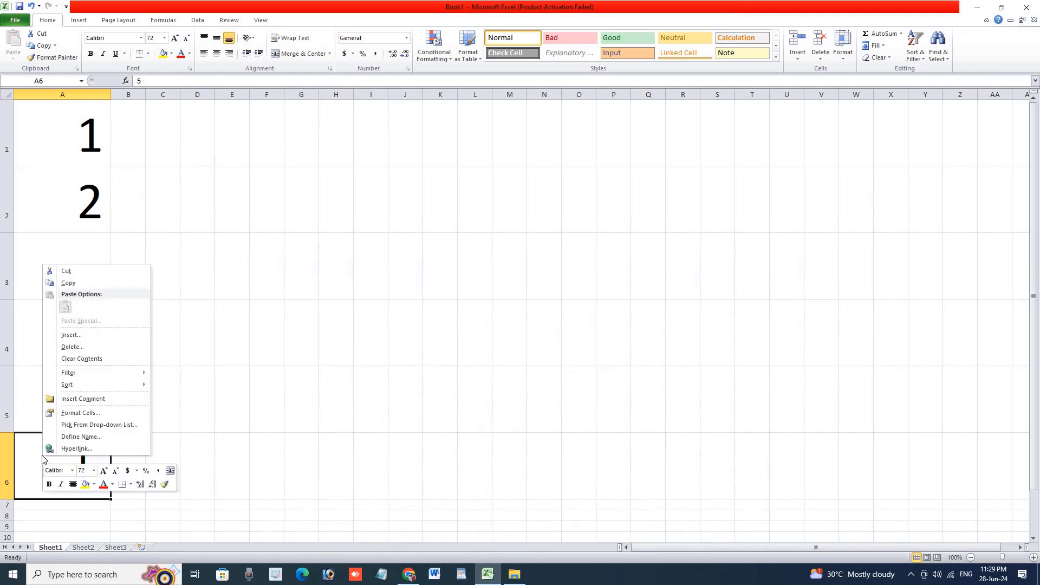
{"action": "left_click", "coordinate": [66, 335]}
{"action": "left_click", "coordinate": [41, 331]}
{"action": "left_click", "coordinate": [37, 361]}
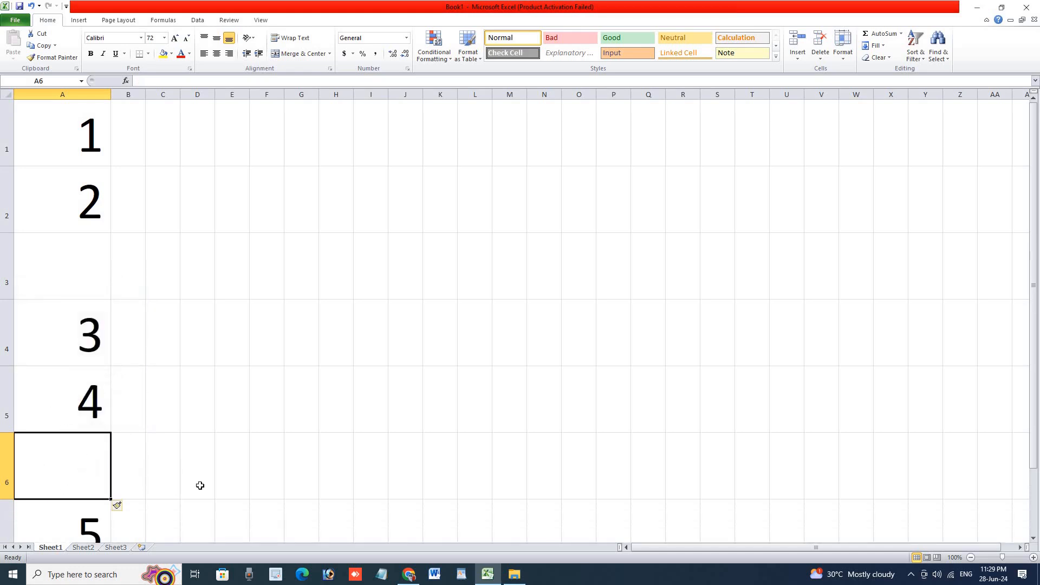
{"action": "scroll", "coordinate": [200, 485], "scroll_direction": "down", "scroll_amount": 2}
{"action": "scroll", "coordinate": [200, 485], "scroll_direction": "up", "scroll_amount": 2}
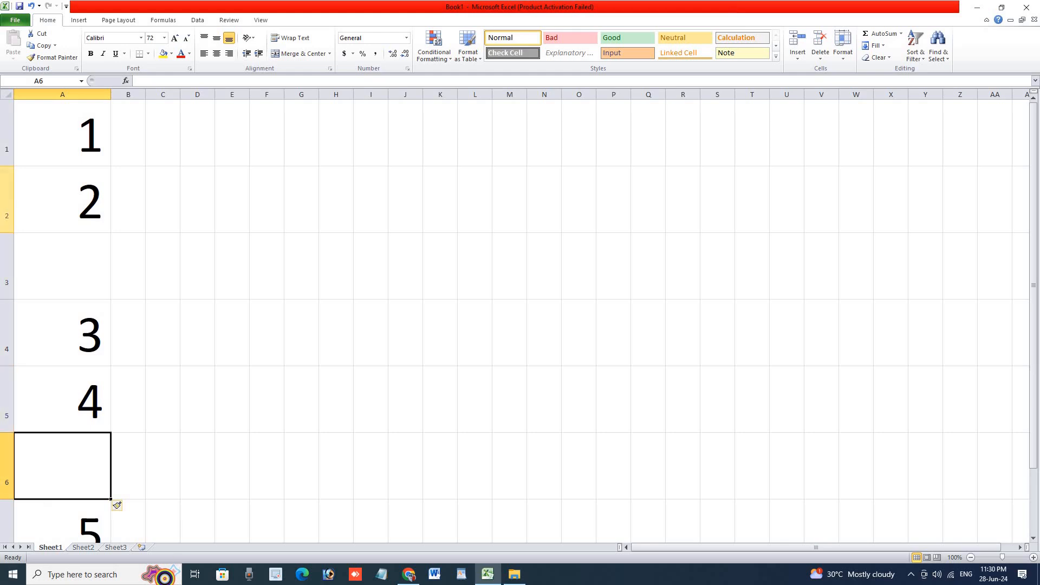
Select the whole rows 2, 3, 4 and 5 one after another.
{"action": "left_click", "coordinate": [6, 200]}
{"action": "left_click", "coordinate": [4, 265]}
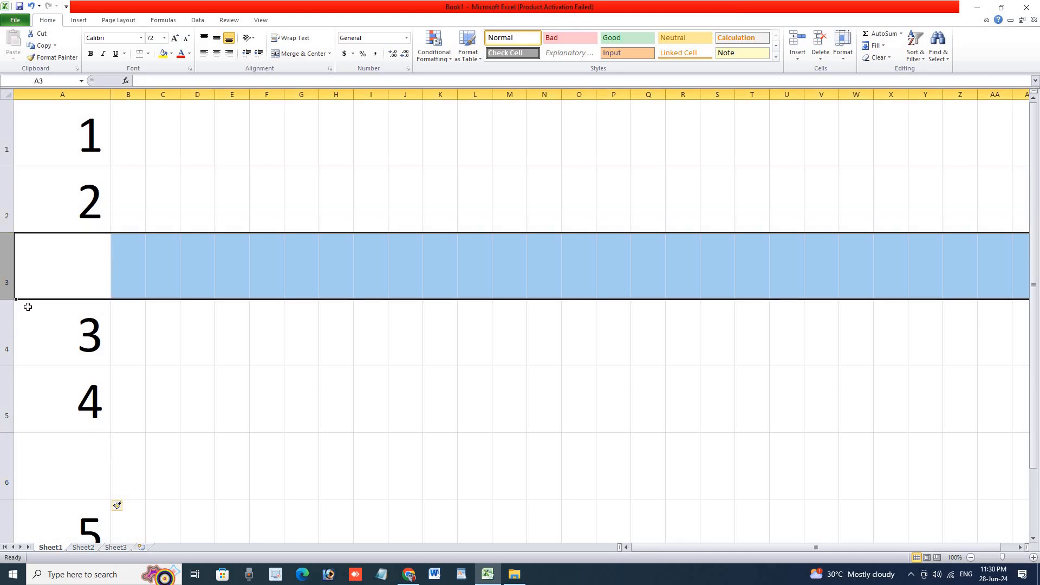
{"action": "left_click", "coordinate": [9, 326]}
{"action": "left_click", "coordinate": [2, 381]}
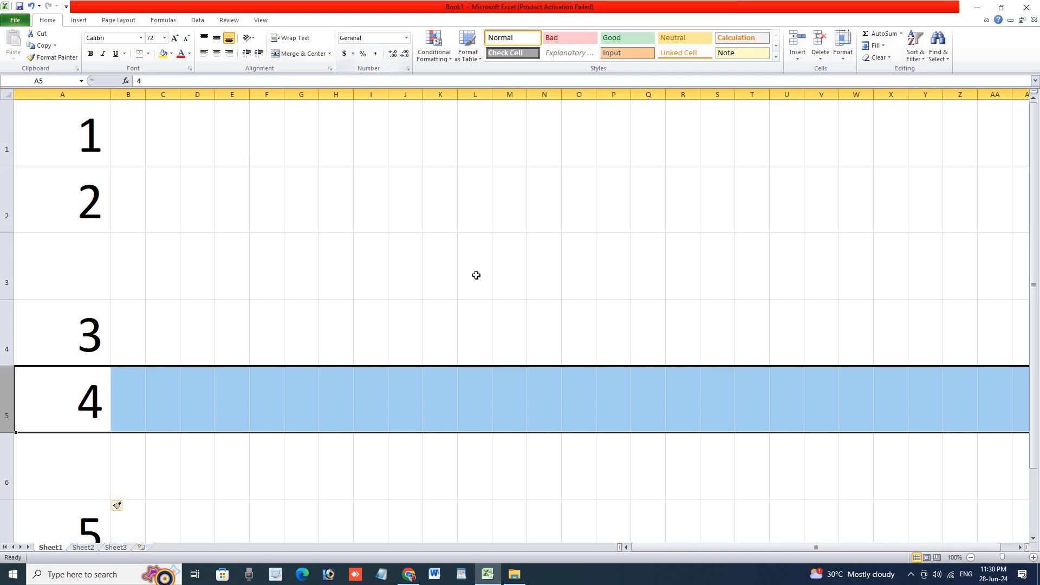
Read the row insertion instructions in the Chrome PDF, highlighting the words about choosing a row or a cell in it.
{"action": "left_click", "coordinate": [409, 573]}
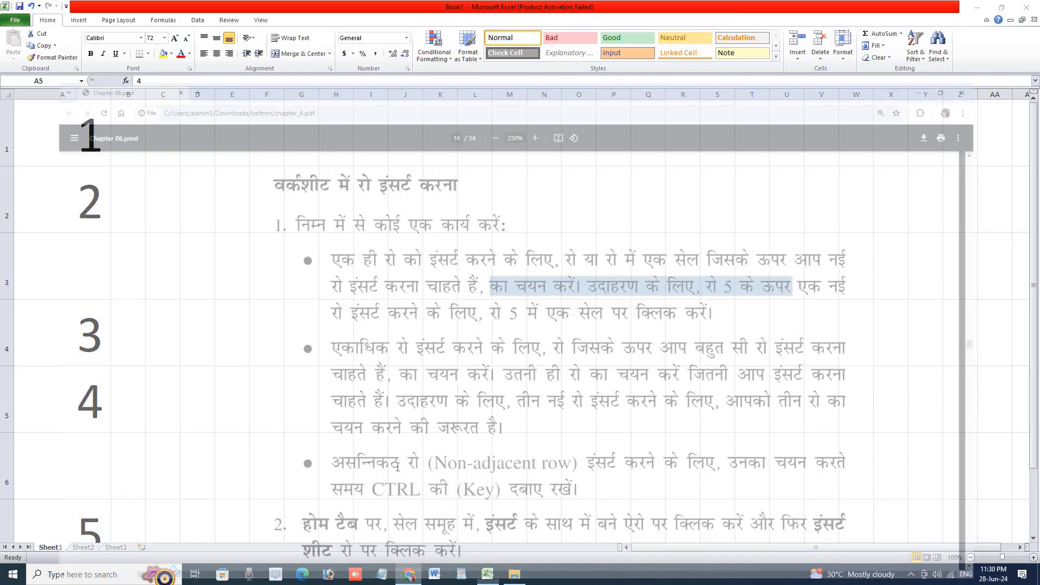
{"action": "left_click_drag", "start_coordinate": [576, 200], "coordinate": [628, 200]}
{"action": "left_click", "coordinate": [625, 203]}
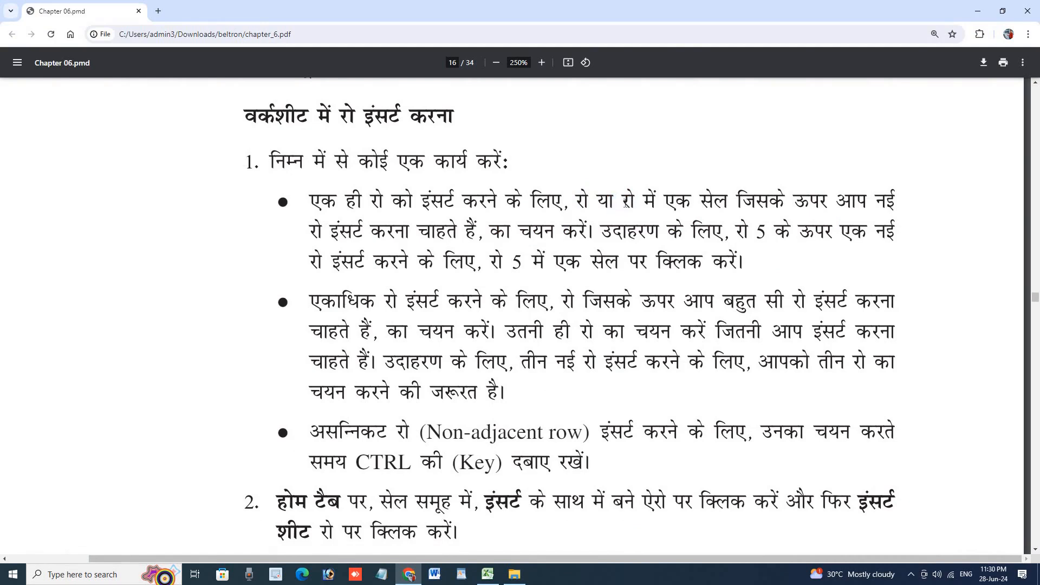
{"action": "double_click", "coordinate": [643, 201]}
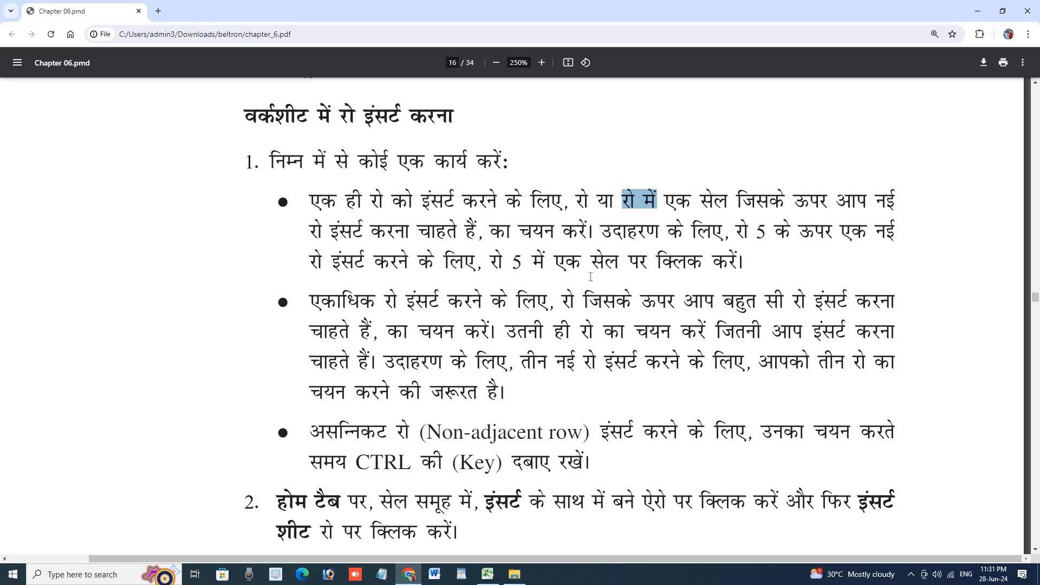
{"action": "double_click", "coordinate": [526, 260]}
{"action": "left_click", "coordinate": [526, 261]}
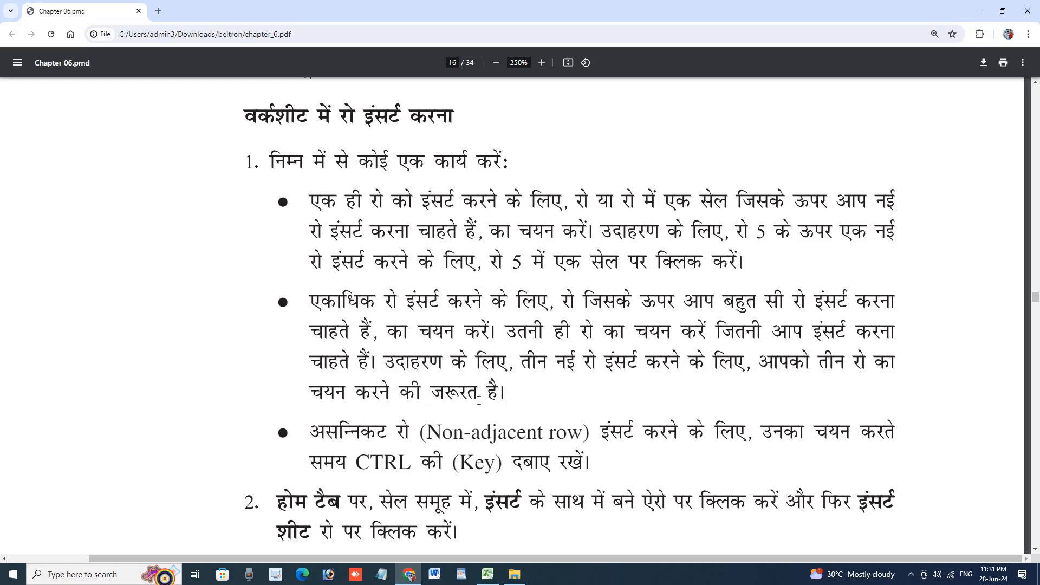
{"action": "scroll", "coordinate": [479, 400], "scroll_direction": "down", "scroll_amount": 3}
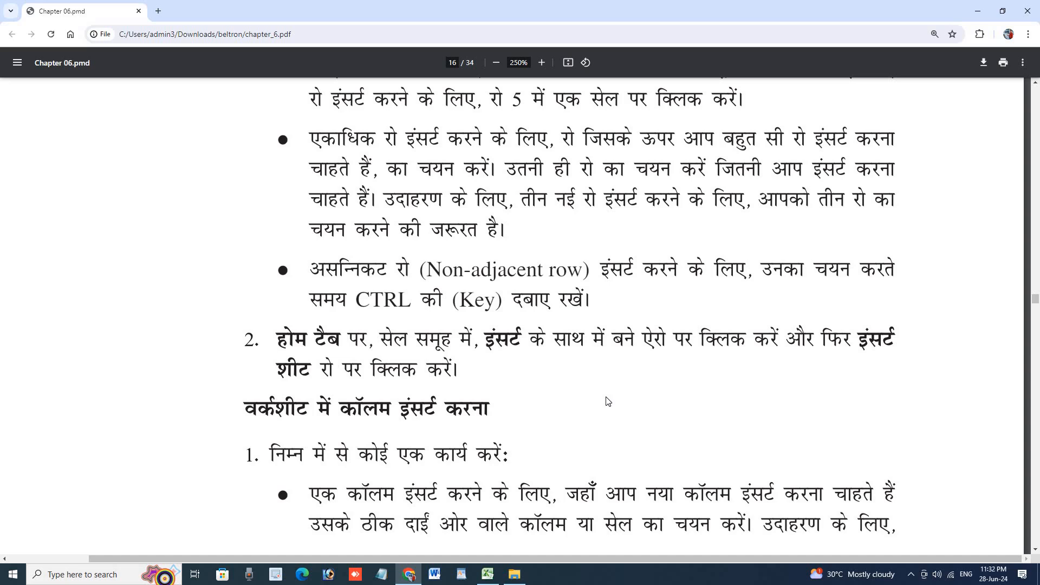
Return to Excel and insert two entire blank rows above row 4, using cells A4 to A5 as the selection.
{"action": "left_click", "coordinate": [488, 574]}
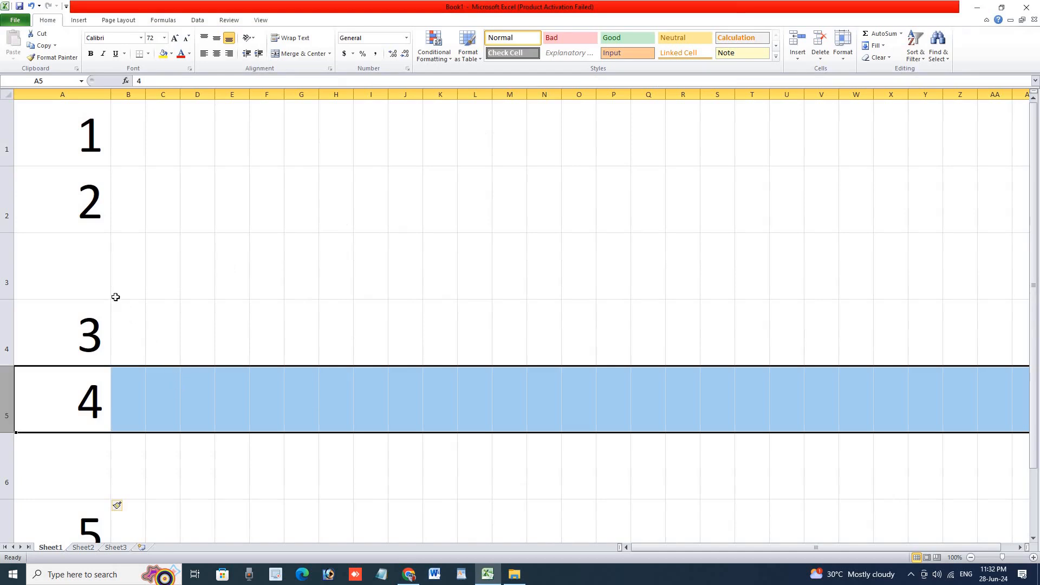
{"action": "left_click", "coordinate": [74, 320]}
{"action": "left_click_drag", "start_coordinate": [74, 320], "coordinate": [91, 381]}
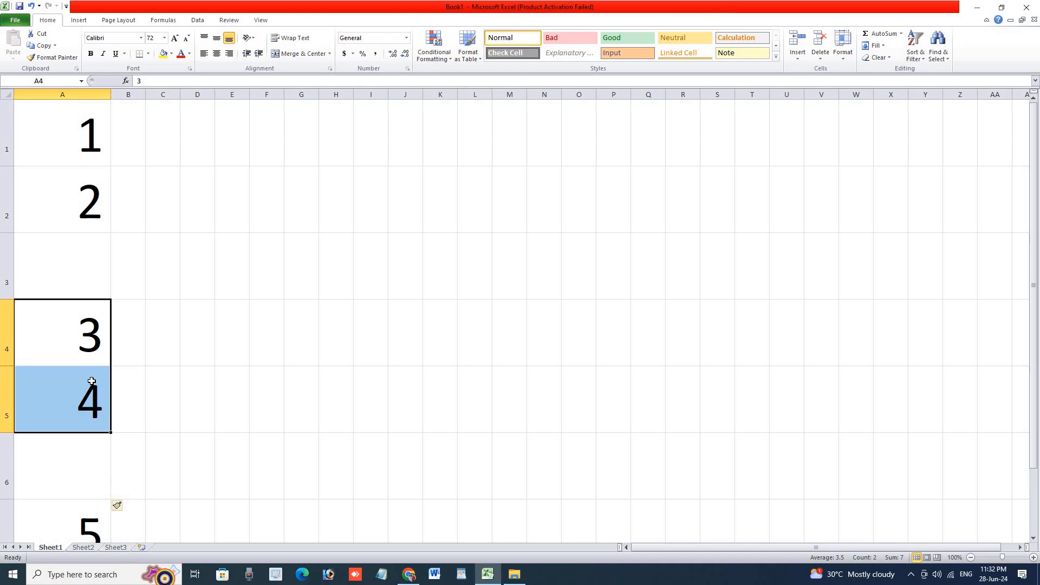
{"action": "right_click", "coordinate": [66, 363]}
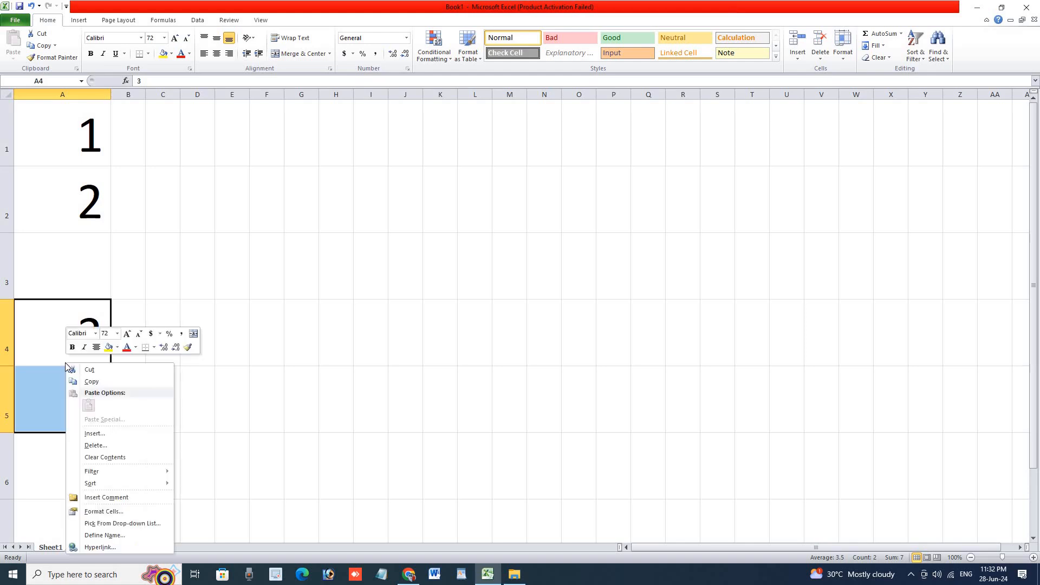
{"action": "left_click", "coordinate": [73, 432]}
{"action": "left_click", "coordinate": [56, 429]}
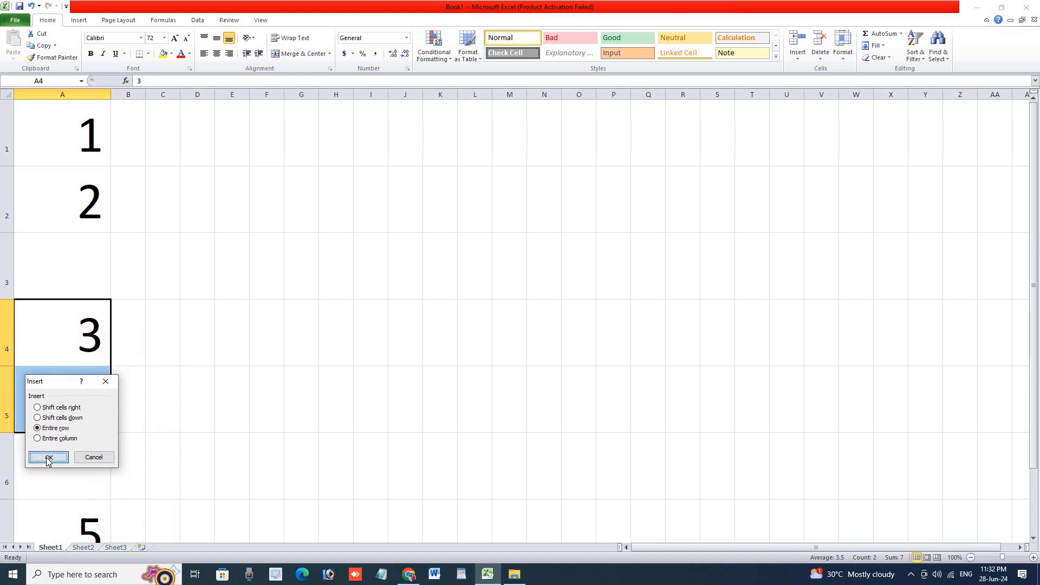
{"action": "left_click", "coordinate": [48, 456]}
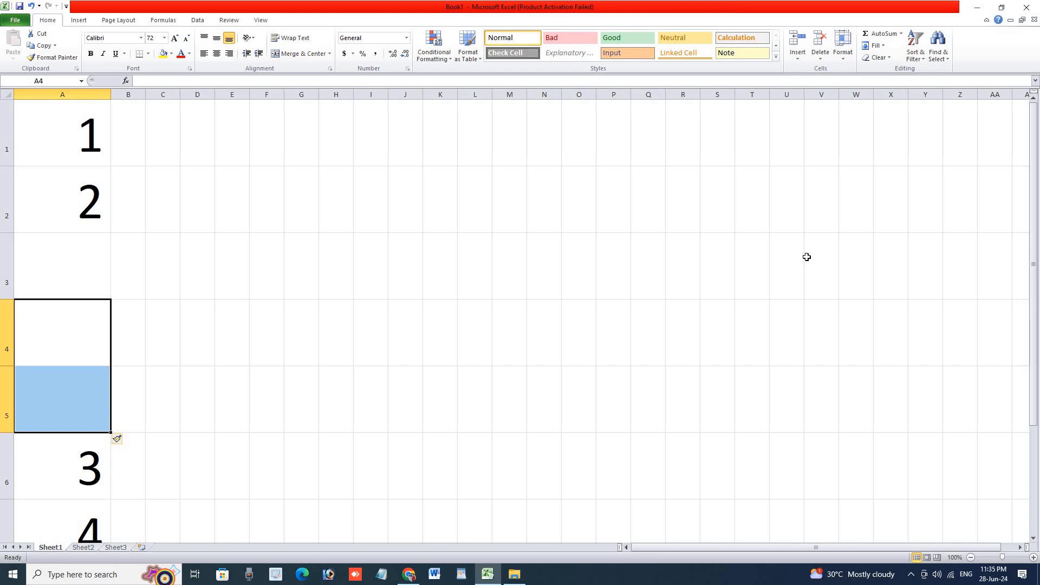
Insert three entire blank rows above the number 3, using cells A6 to A8 as the selection.
{"action": "left_click", "coordinate": [221, 468]}
{"action": "left_click", "coordinate": [118, 419]}
{"action": "left_click", "coordinate": [68, 411]}
{"action": "scroll", "coordinate": [69, 412], "scroll_direction": "down", "scroll_amount": 1}
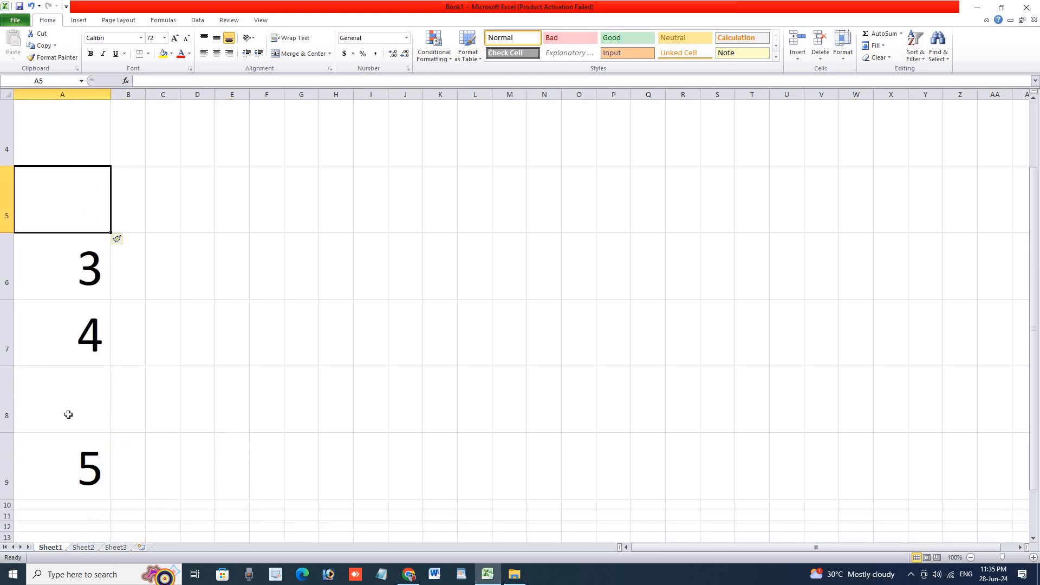
{"action": "left_click", "coordinate": [60, 274]}
{"action": "left_click_drag", "start_coordinate": [61, 317], "coordinate": [69, 400]}
{"action": "right_click", "coordinate": [69, 401]}
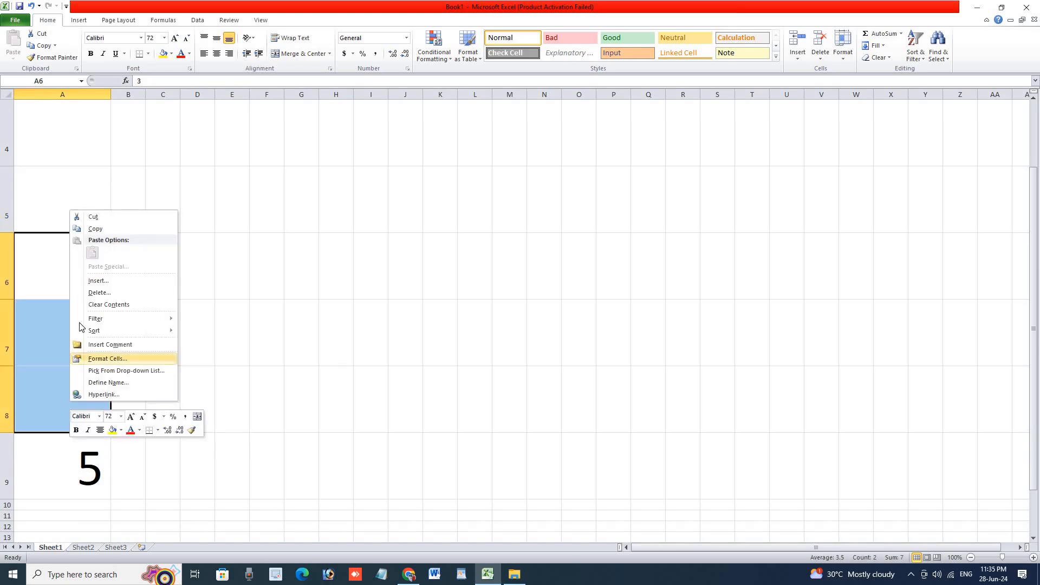
{"action": "left_click", "coordinate": [82, 282]}
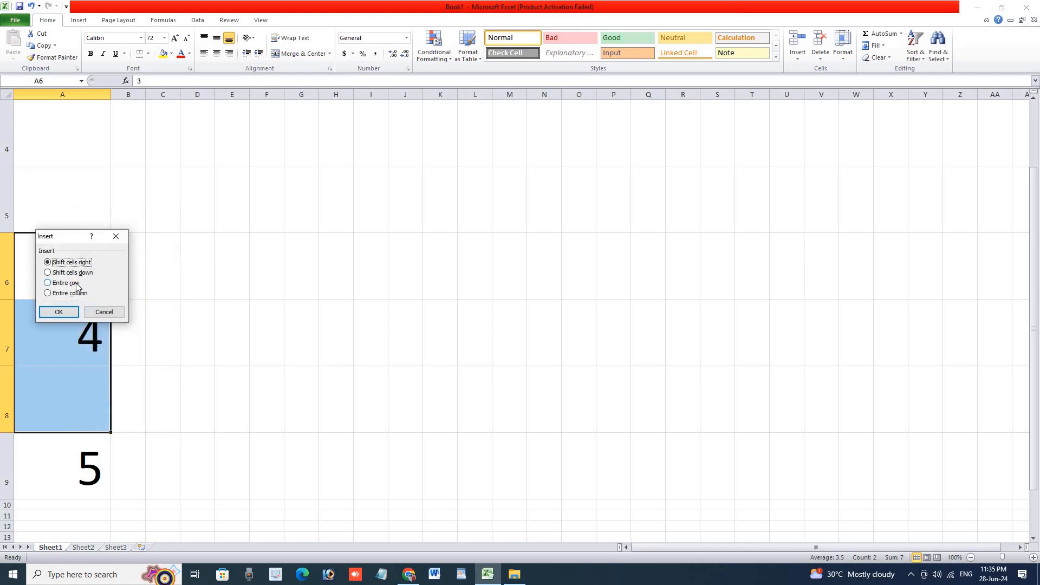
{"action": "left_click", "coordinate": [59, 312]}
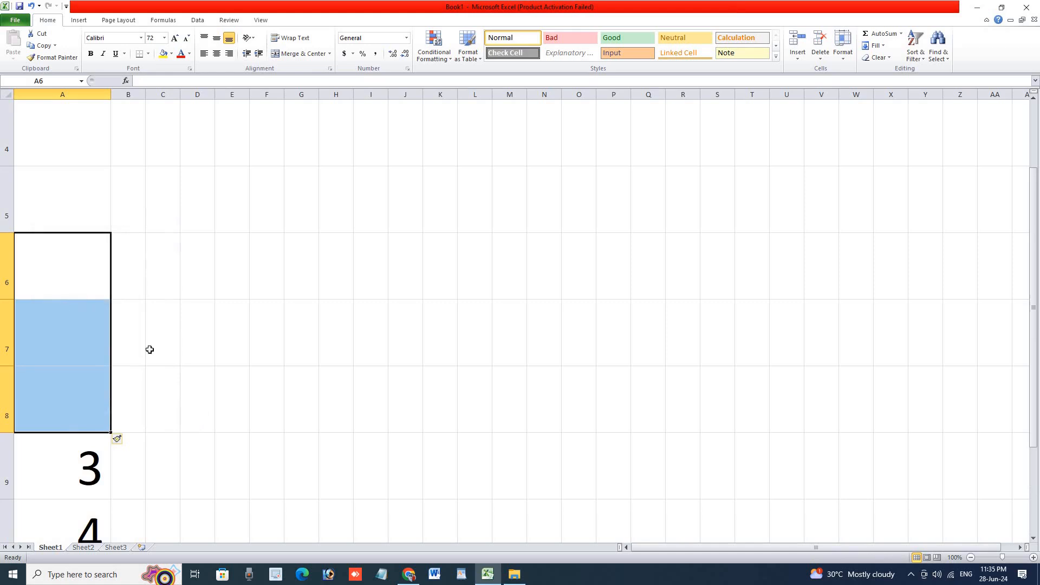
{"action": "scroll", "coordinate": [192, 381], "scroll_direction": "down", "scroll_amount": 2}
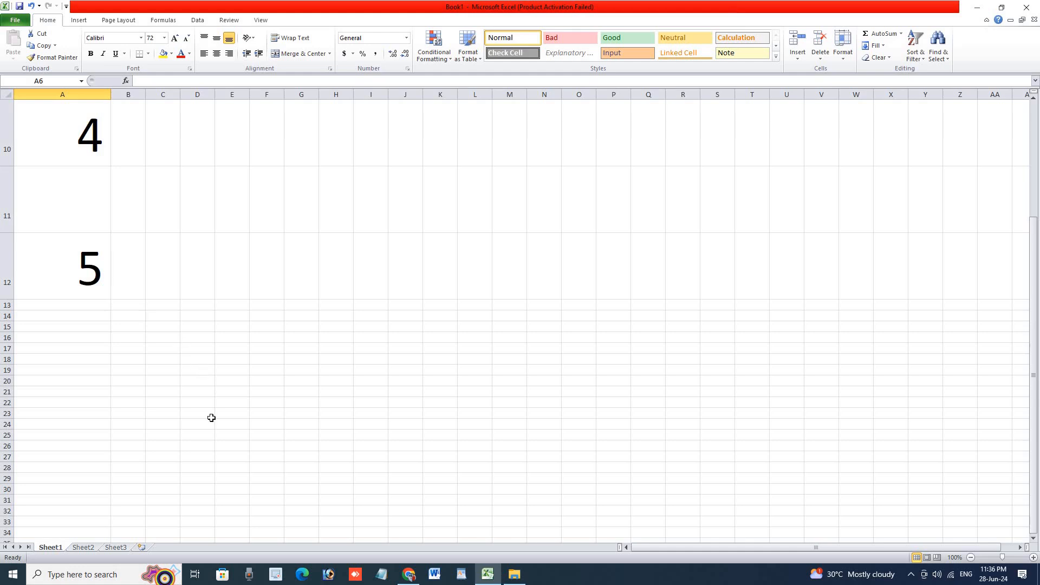
Undo all the row insertions made between the numbers in column A.
{"action": "key", "text": "ctrl+z"}
{"action": "key", "text": "ctrl+z"}
{"action": "key", "text": "ctrl+z"}
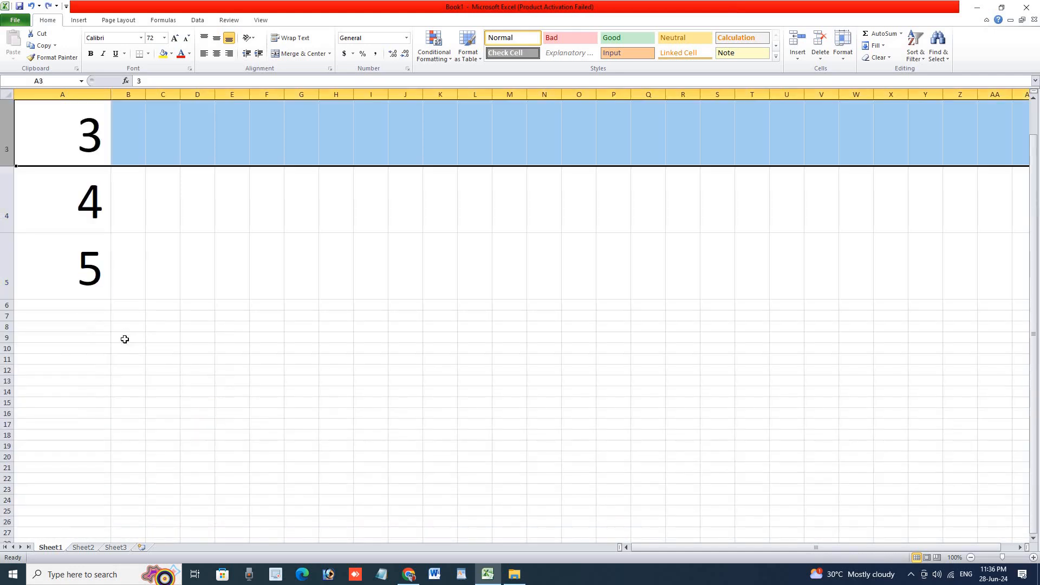
{"action": "scroll", "coordinate": [164, 184], "scroll_direction": "up", "scroll_amount": 1}
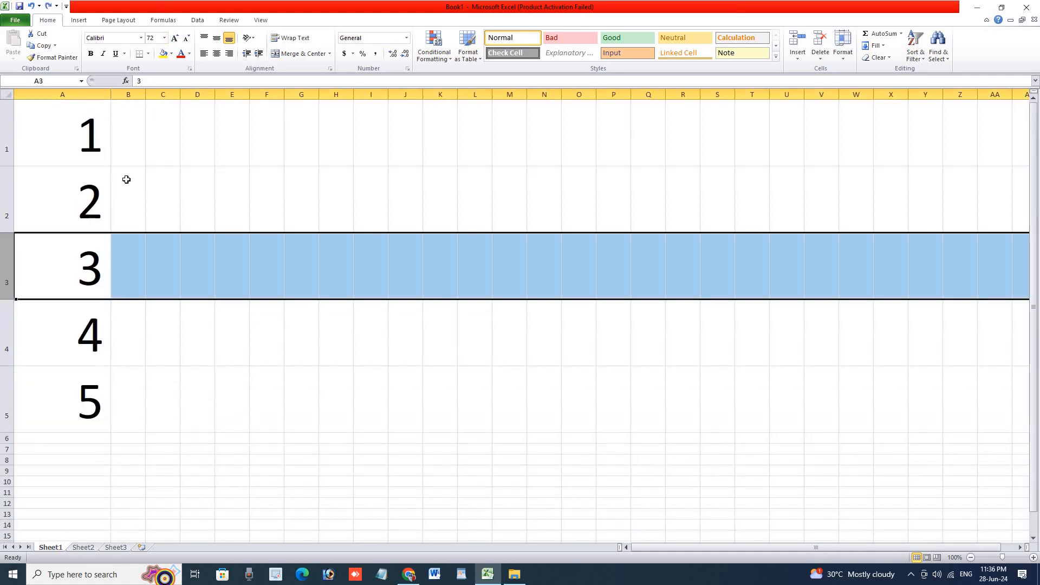
Insert five entire blank rows above row 1, using cells A1 to A5 as the selection, and undo the insertion.
{"action": "left_click", "coordinate": [62, 142]}
{"action": "left_click_drag", "start_coordinate": [63, 142], "coordinate": [85, 390]}
{"action": "right_click", "coordinate": [85, 390]}
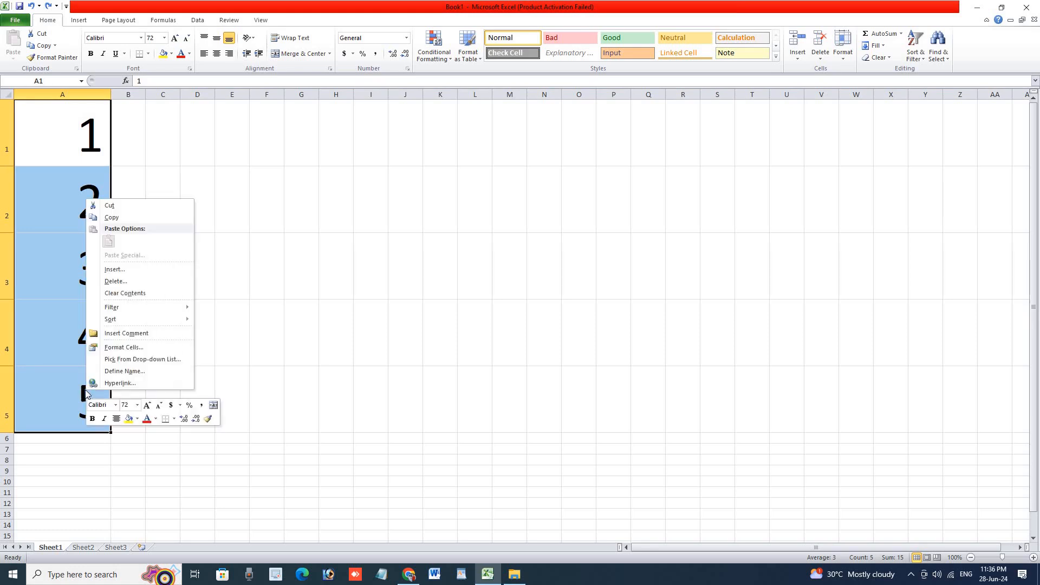
{"action": "left_click", "coordinate": [108, 269]}
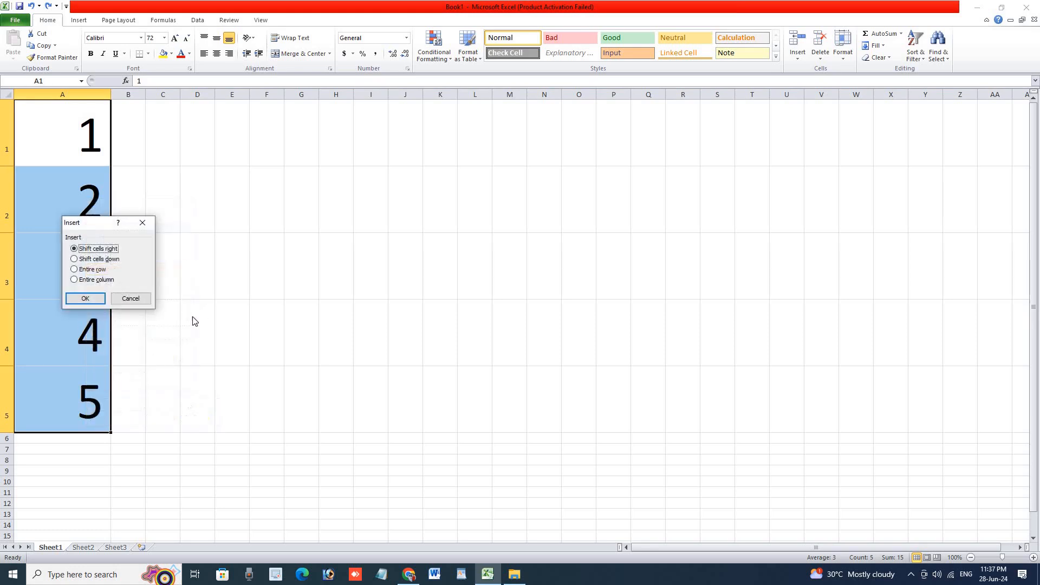
{"action": "left_click", "coordinate": [74, 269]}
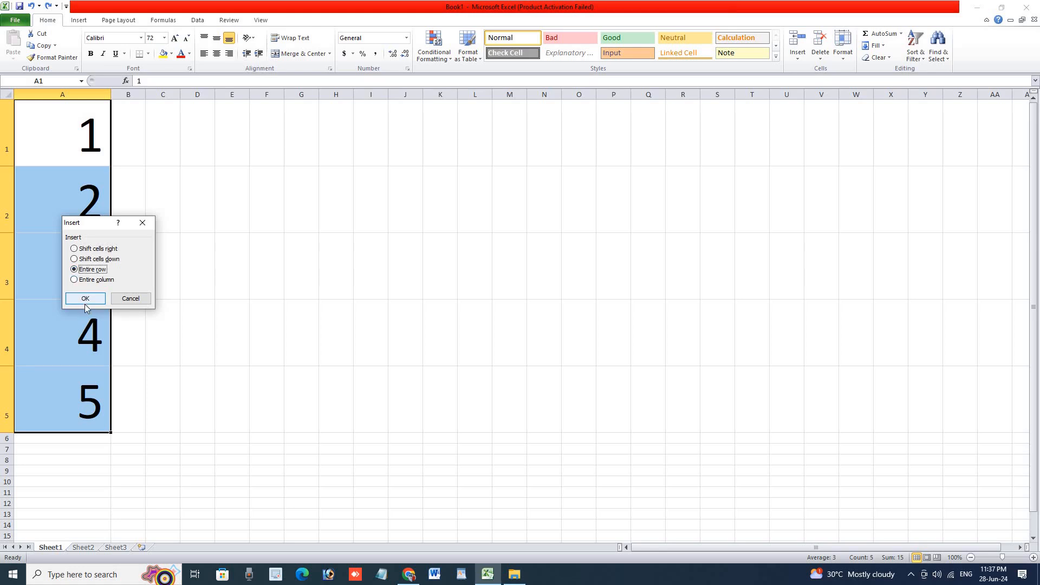
{"action": "left_click", "coordinate": [85, 301]}
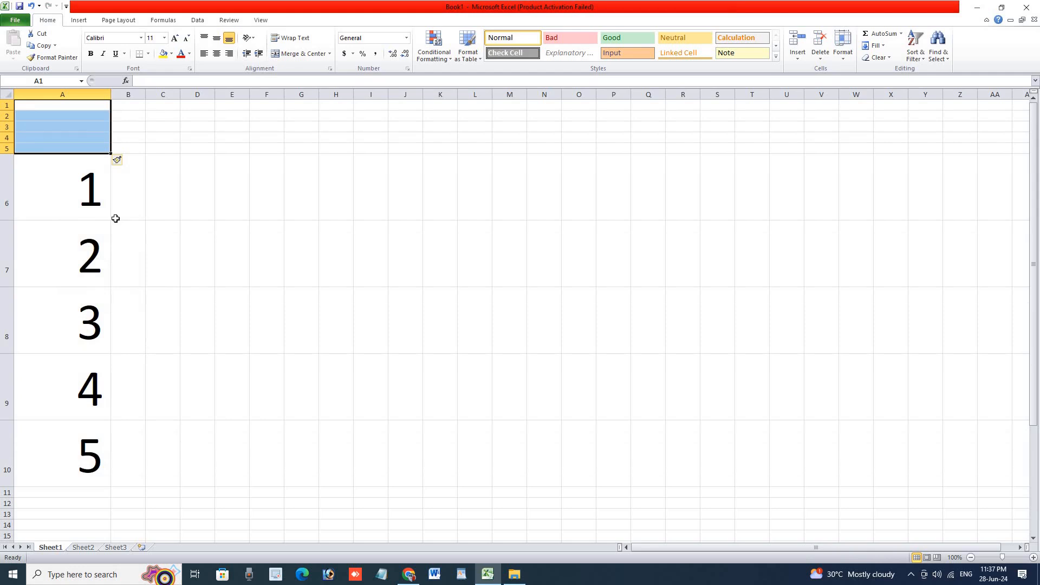
{"action": "key", "text": "ctrl+z"}
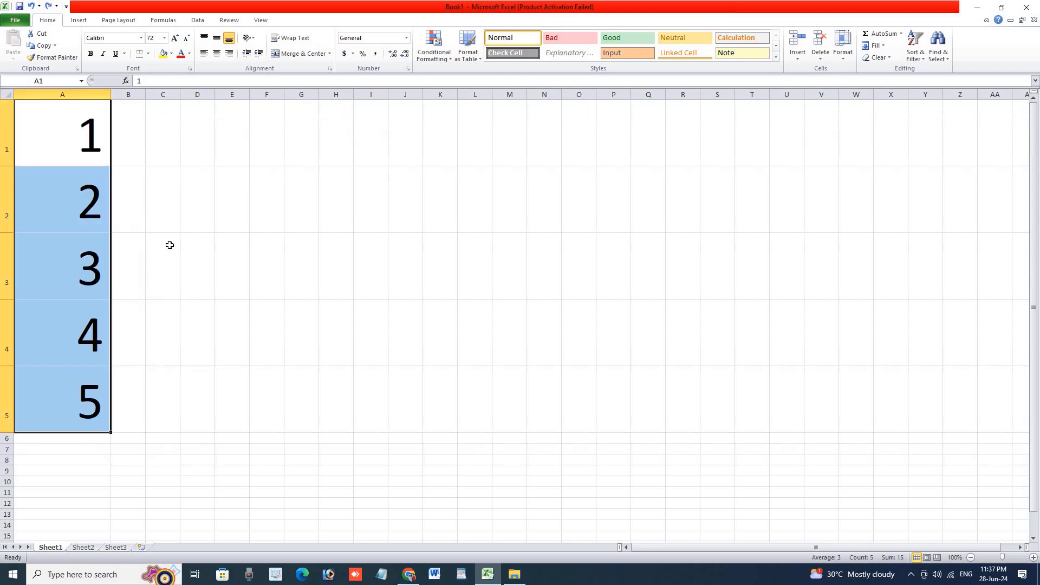
Read the row and column insertion instructions in the Chrome PDF through page 17, highlighting the phrase about the column's right side.
{"action": "left_click", "coordinate": [84, 202]}
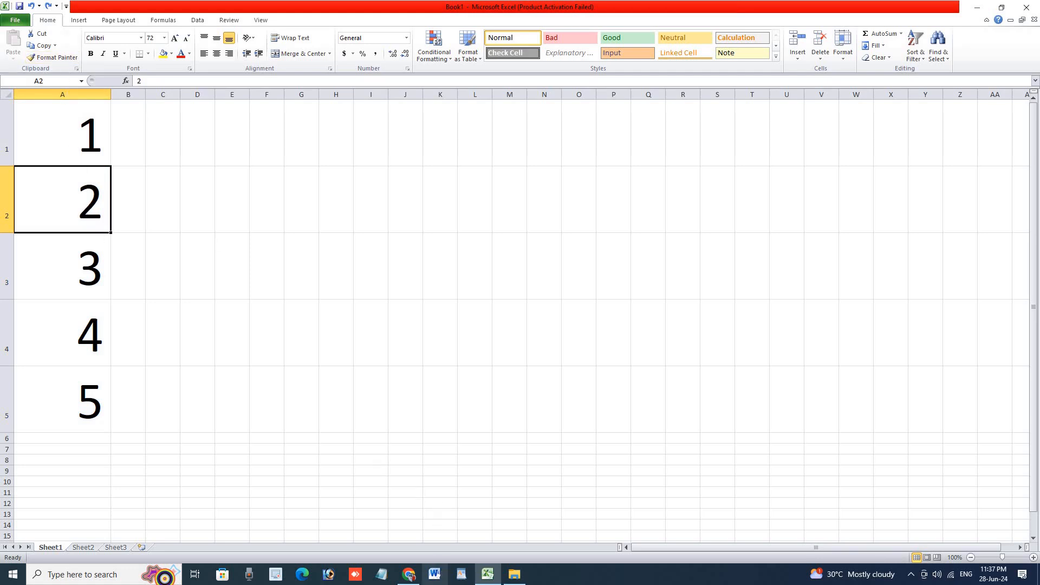
{"action": "left_click", "coordinate": [409, 574]}
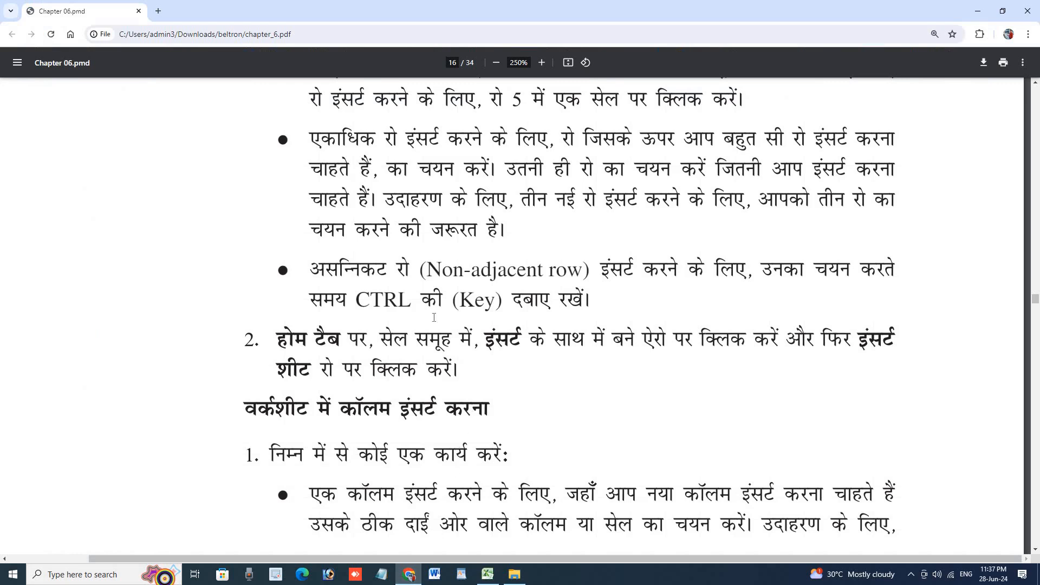
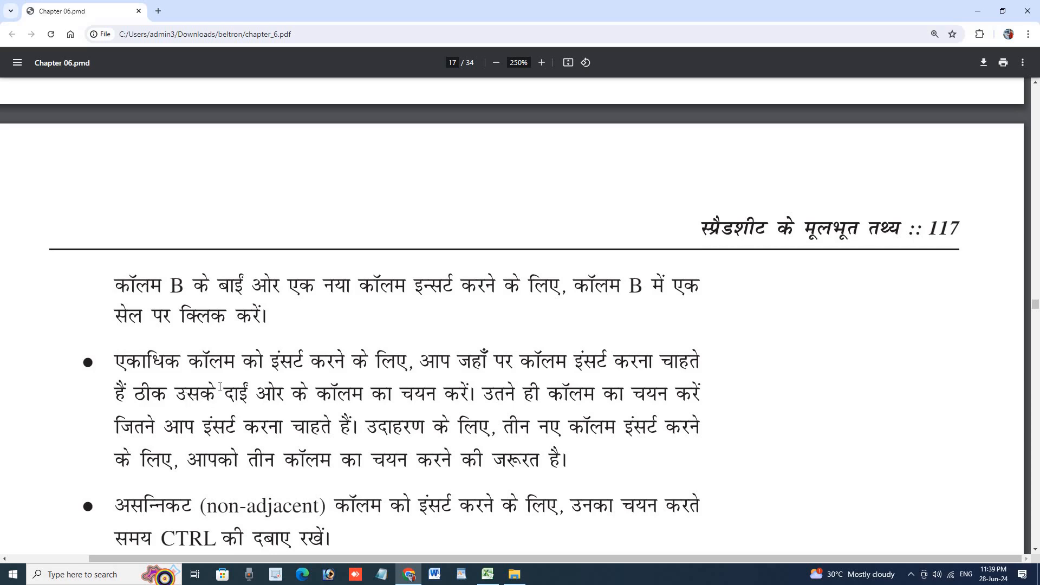
{"action": "left_click_drag", "start_coordinate": [201, 394], "coordinate": [308, 405]}
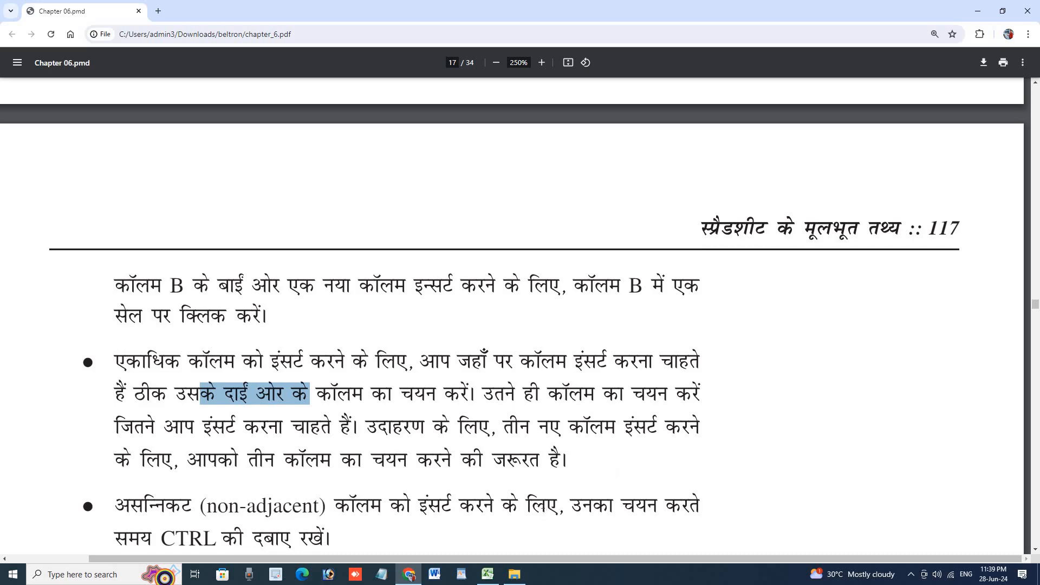
{"action": "scroll", "coordinate": [543, 504], "scroll_direction": "down", "scroll_amount": 2}
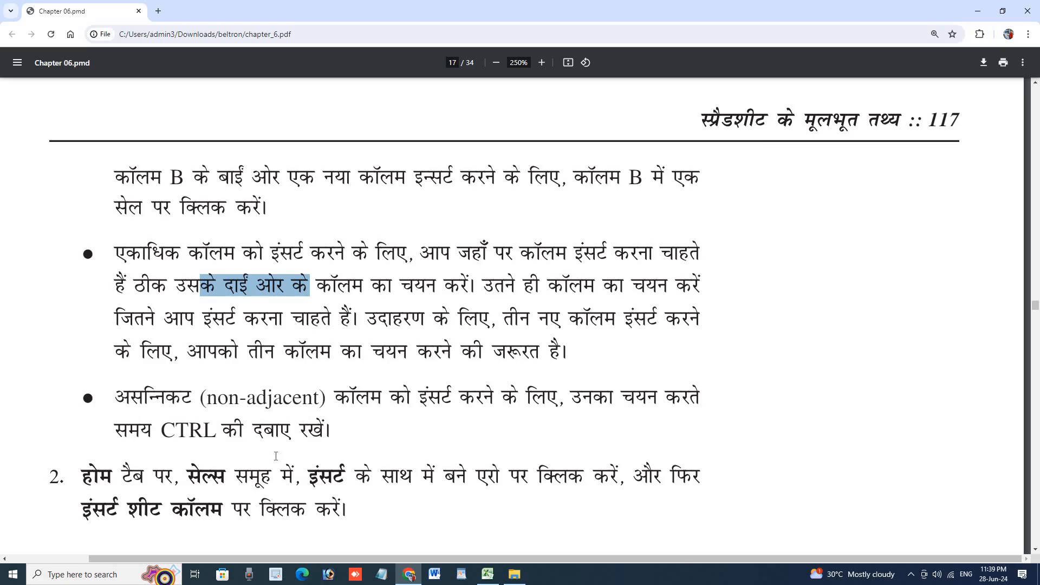
{"action": "scroll", "coordinate": [258, 471], "scroll_direction": "down", "scroll_amount": 2}
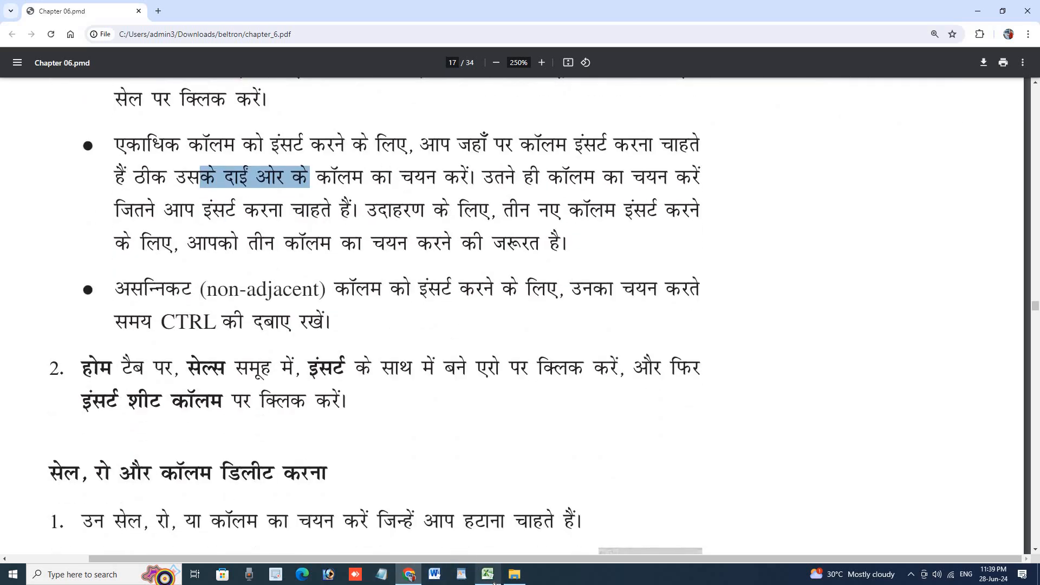
Switch to Excel and try to insert a new column at column B.
{"action": "left_click", "coordinate": [490, 574]}
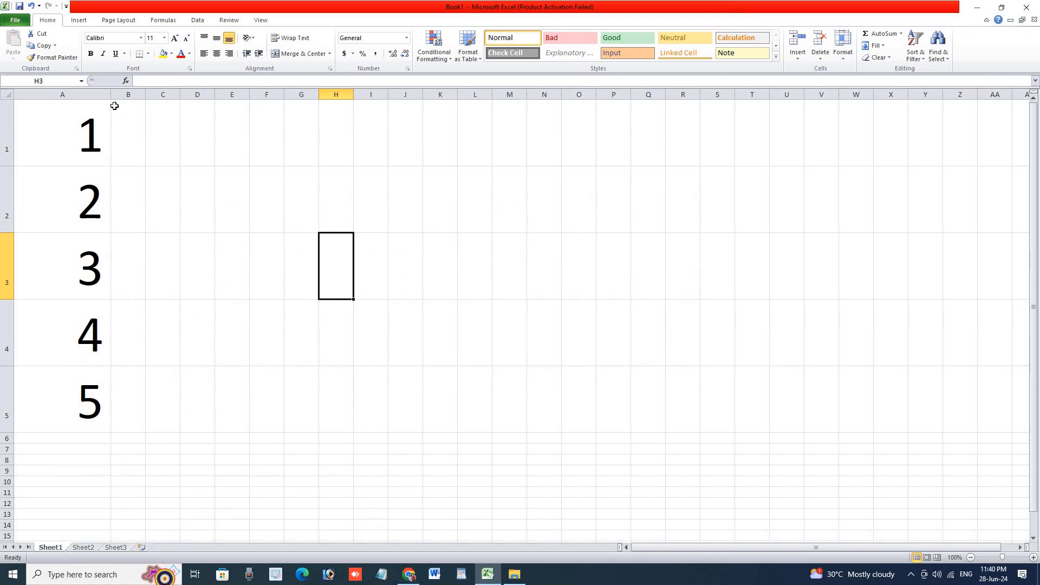
{"action": "left_click", "coordinate": [125, 91]}
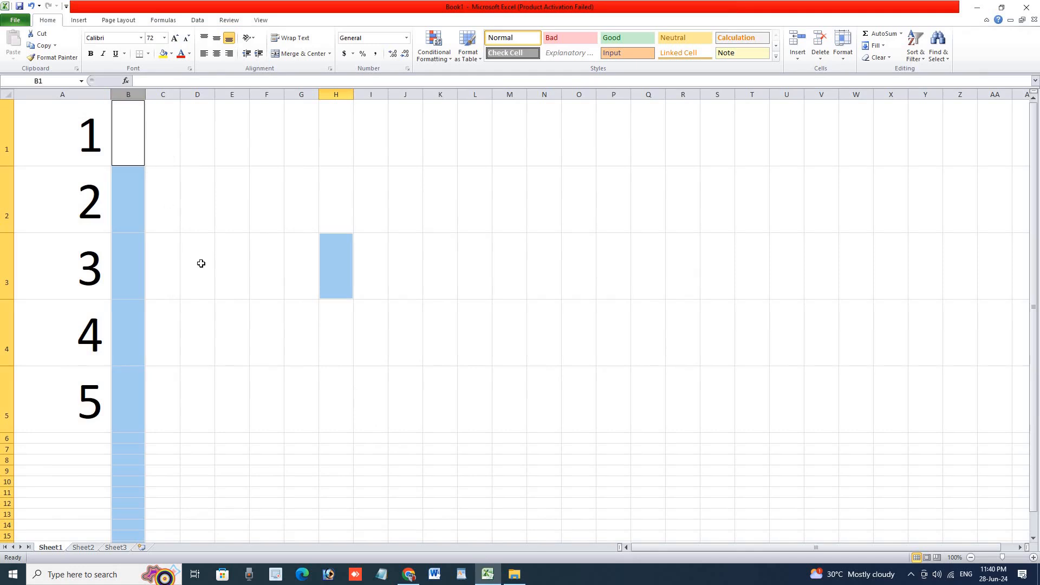
{"action": "left_click", "coordinate": [247, 254]}
{"action": "left_click", "coordinate": [126, 109]}
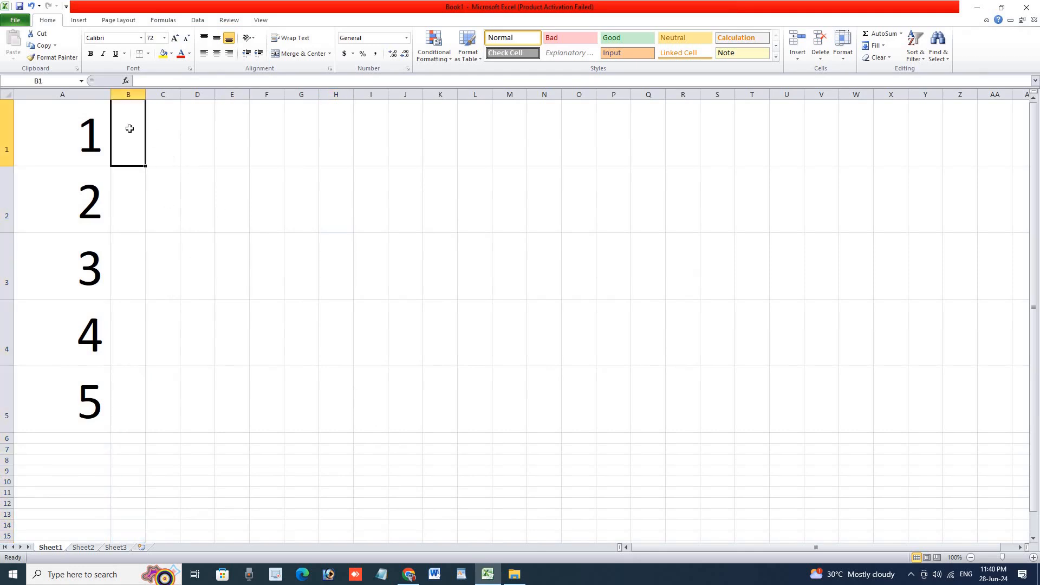
{"action": "left_click", "coordinate": [126, 95]}
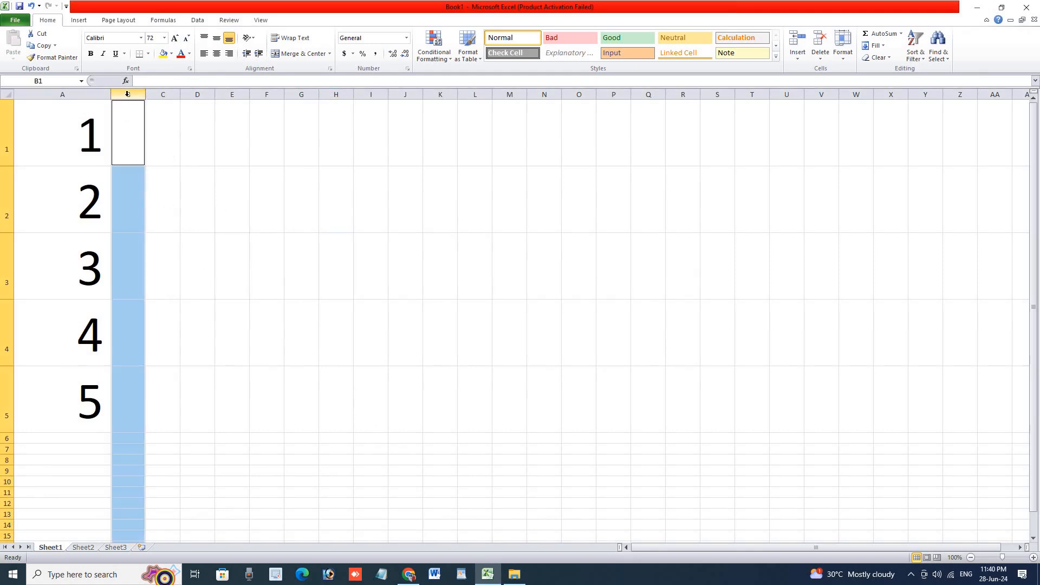
{"action": "right_click", "coordinate": [129, 96]}
{"action": "left_click", "coordinate": [160, 169]}
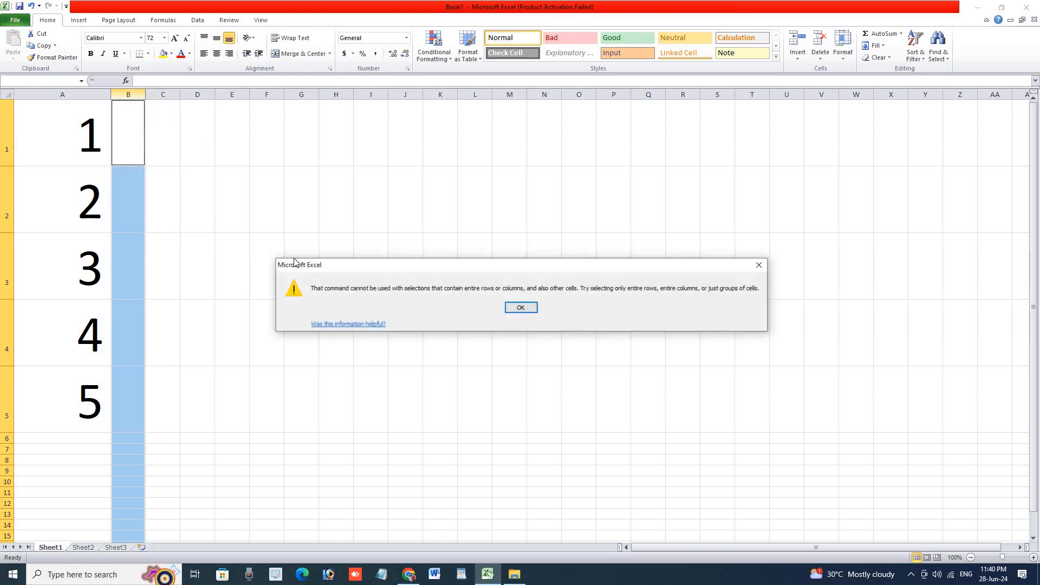
{"action": "left_click", "coordinate": [510, 311]}
Insert a single blank cell at B1 with the Shift cells right option.
{"action": "left_click", "coordinate": [141, 143]}
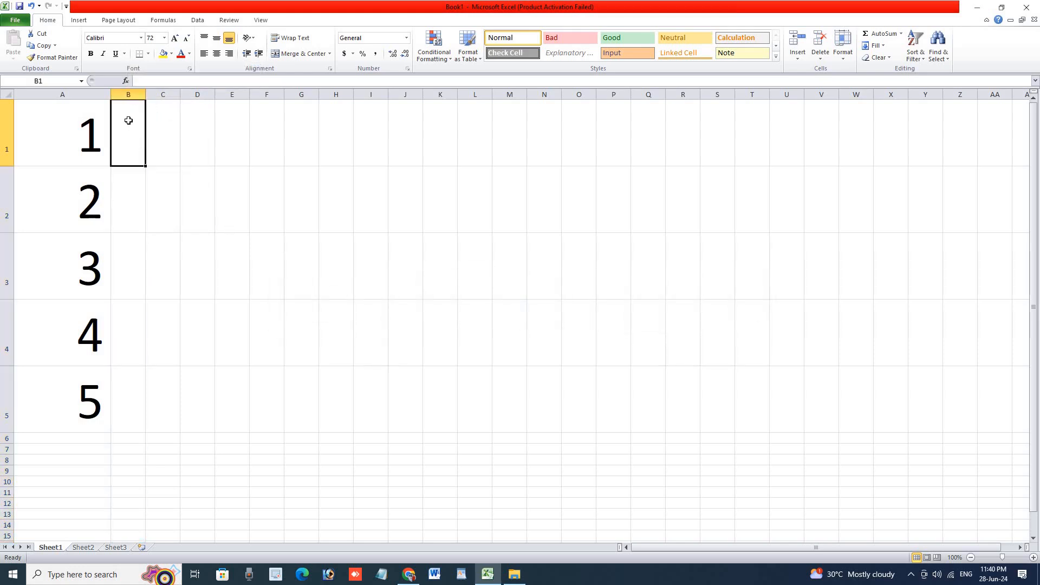
{"action": "right_click", "coordinate": [131, 122]}
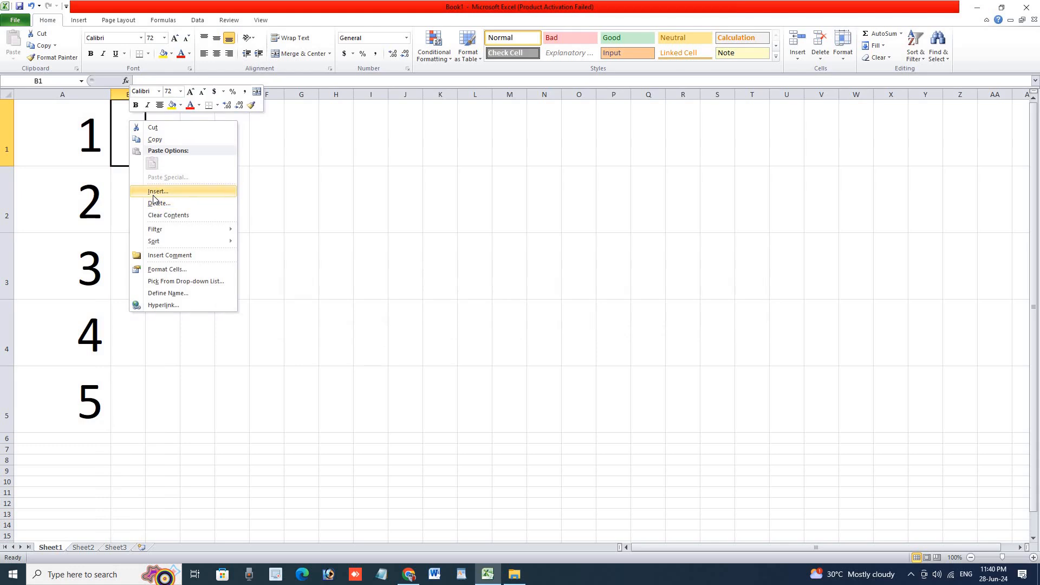
{"action": "left_click", "coordinate": [155, 192]}
{"action": "left_click_drag", "start_coordinate": [142, 150], "coordinate": [320, 150]}
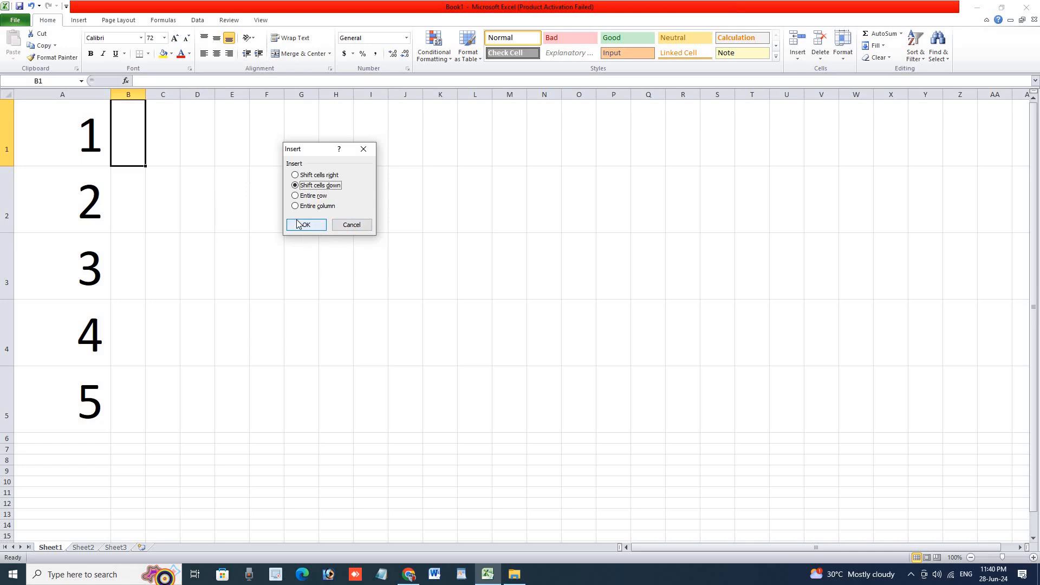
{"action": "left_click", "coordinate": [327, 177]}
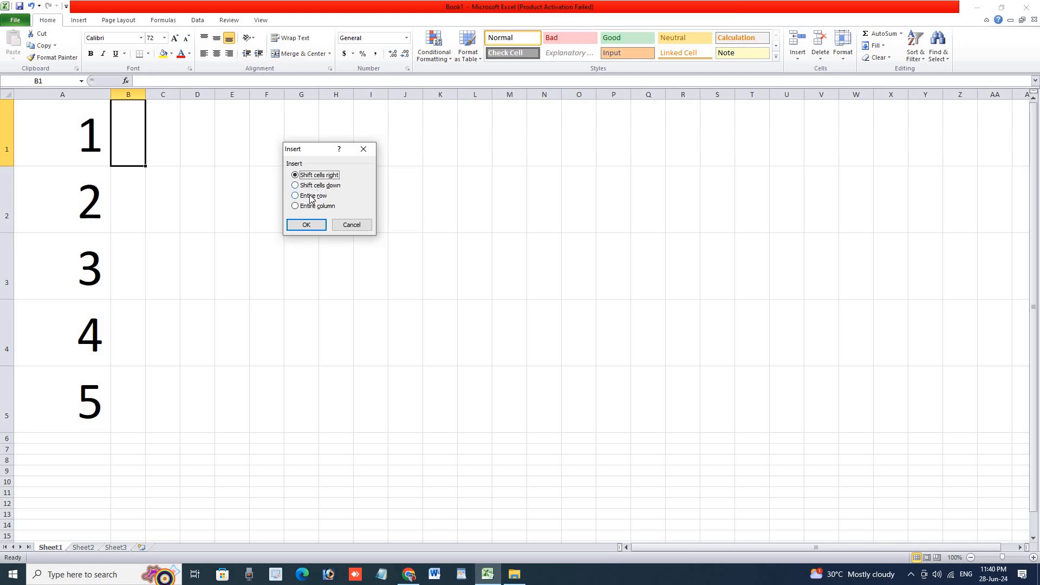
{"action": "left_click", "coordinate": [311, 224]}
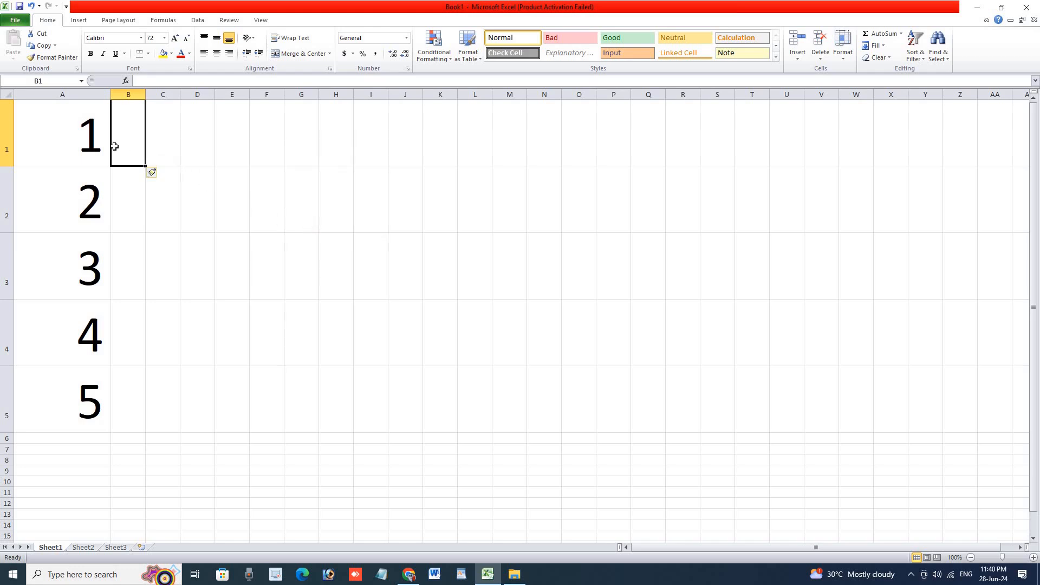
Enter 7 in cell B1 and 8 in cell C1.
{"action": "type", "text": "7"}
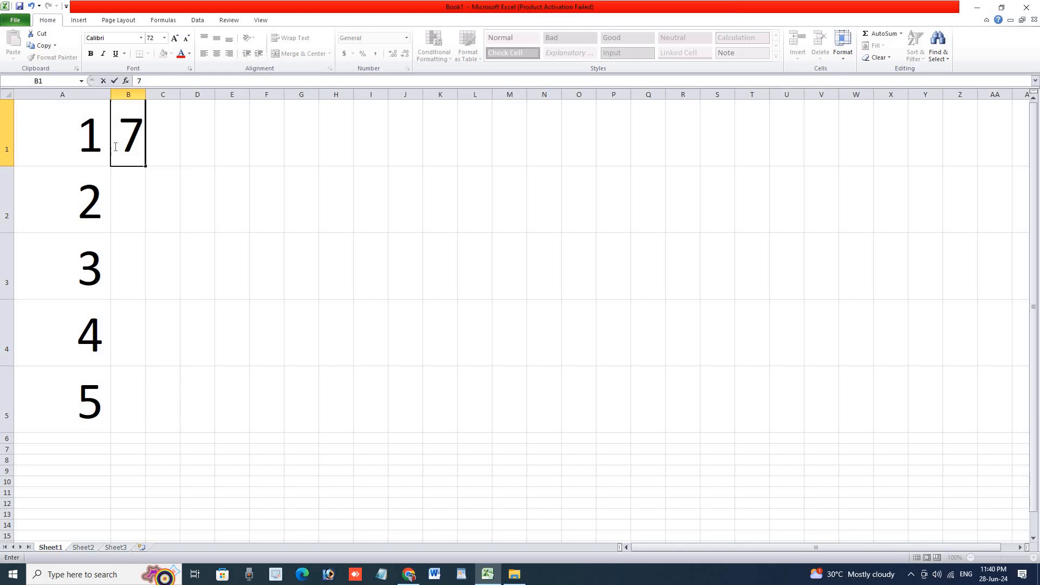
{"action": "key", "text": "Tab"}
{"action": "type", "text": "8"}
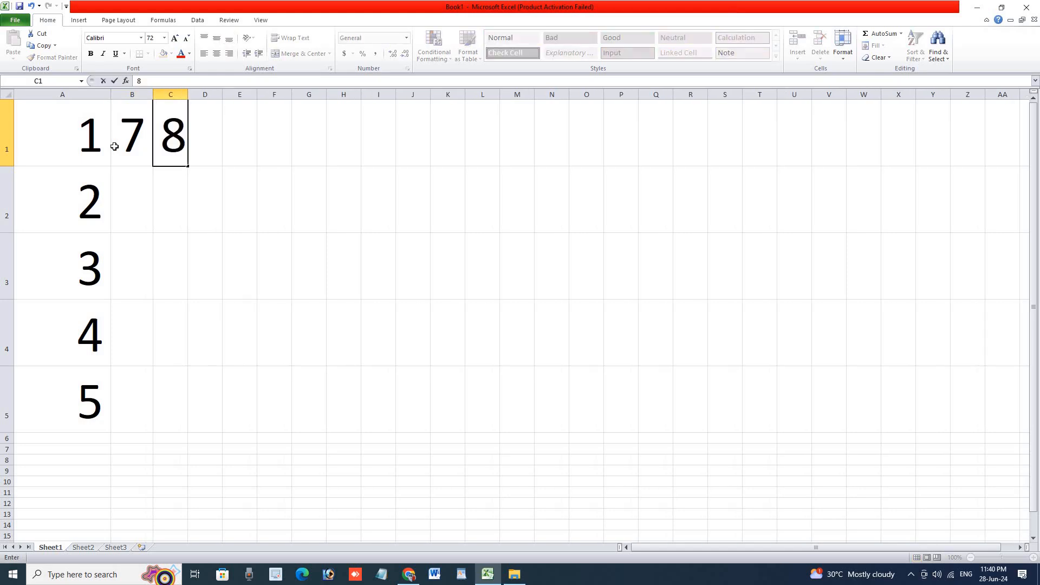
{"action": "left_click", "coordinate": [134, 211]}
Insert a blank cell at B1 that shifts 7 and 8 to the right, and undo the insertion.
{"action": "left_click", "coordinate": [135, 121]}
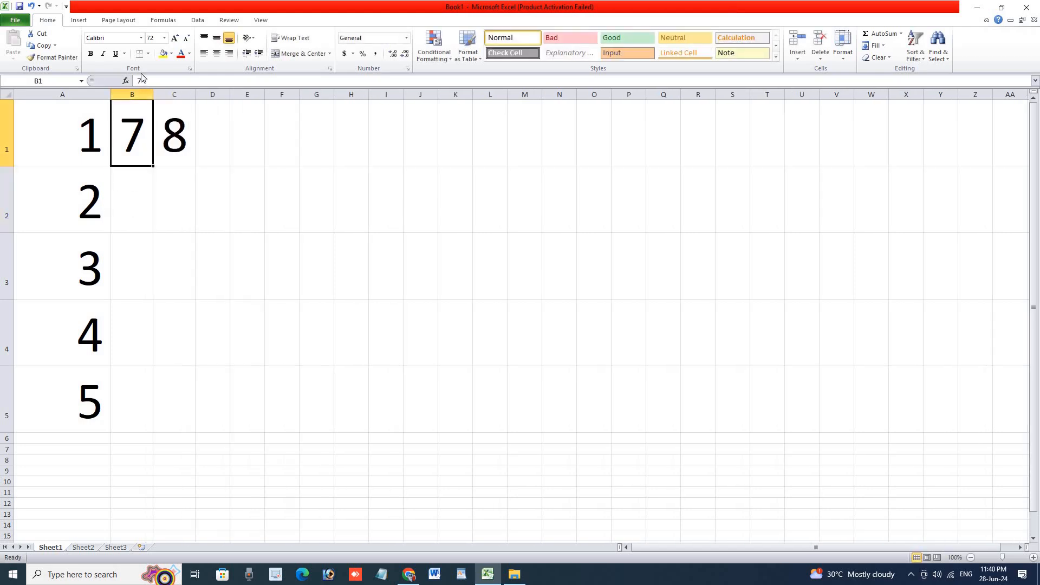
{"action": "right_click", "coordinate": [138, 113]}
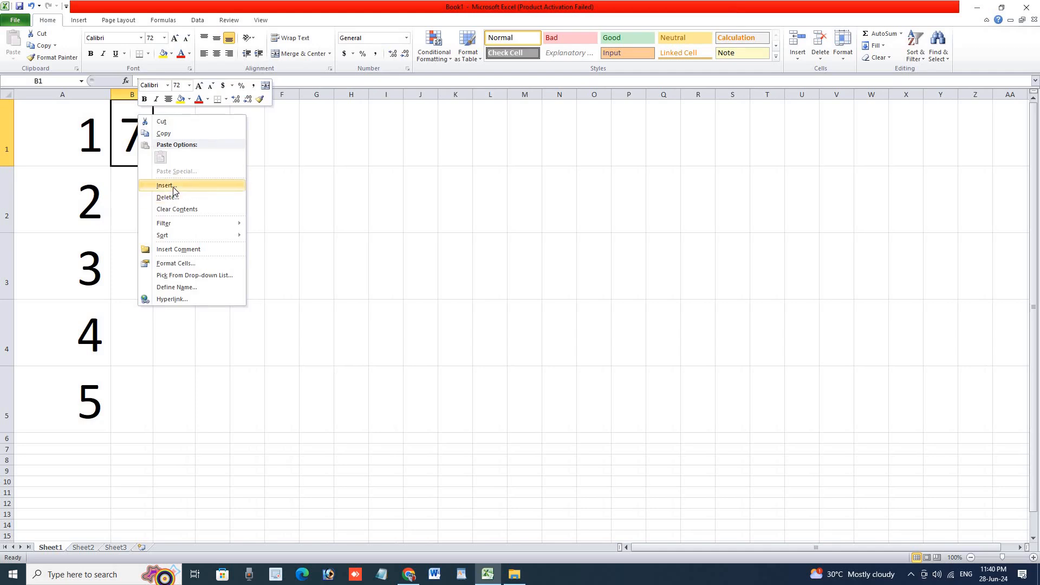
{"action": "left_click", "coordinate": [164, 185]}
{"action": "left_click", "coordinate": [166, 165]}
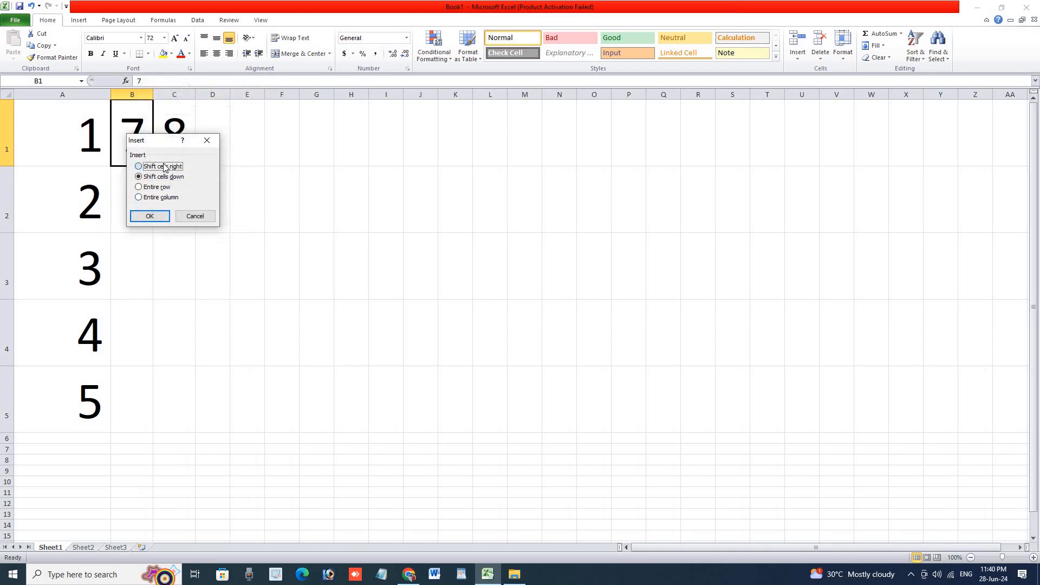
{"action": "left_click_drag", "start_coordinate": [161, 136], "coordinate": [303, 152]}
{"action": "left_click", "coordinate": [291, 231]}
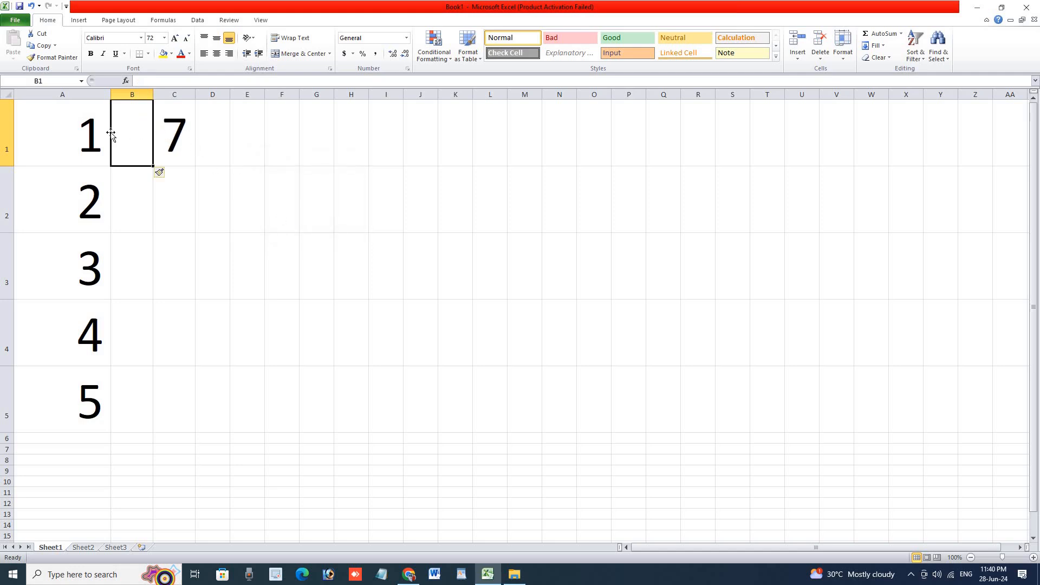
{"action": "left_click", "coordinate": [203, 138]}
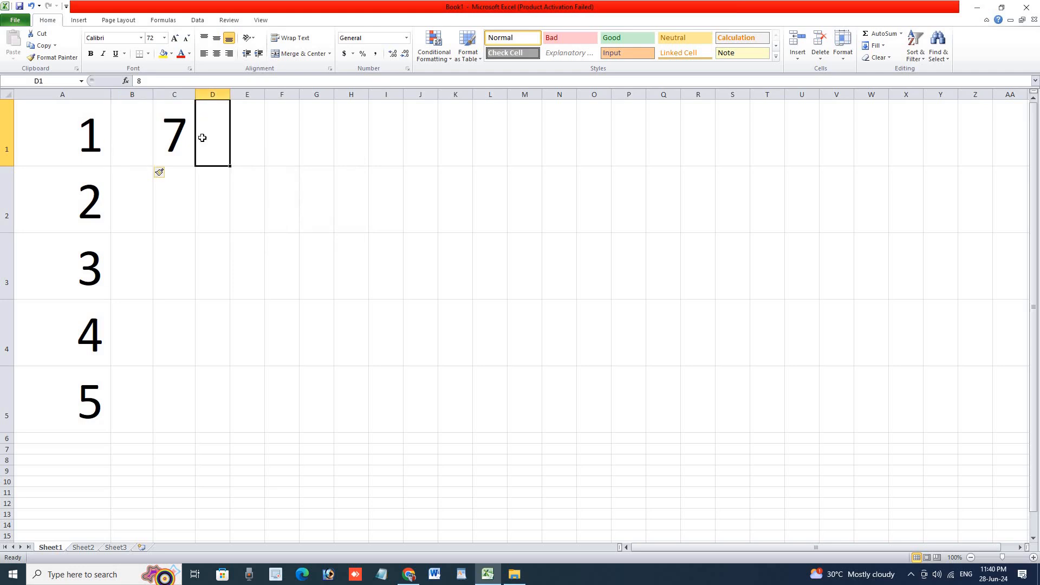
{"action": "left_click", "coordinate": [141, 140]}
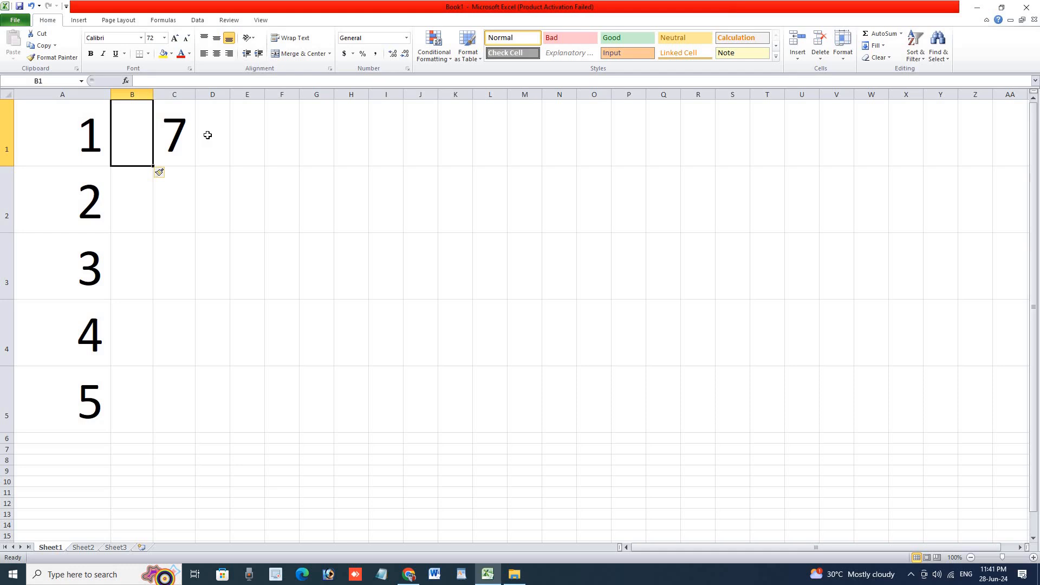
{"action": "key", "text": "ctrl+z"}
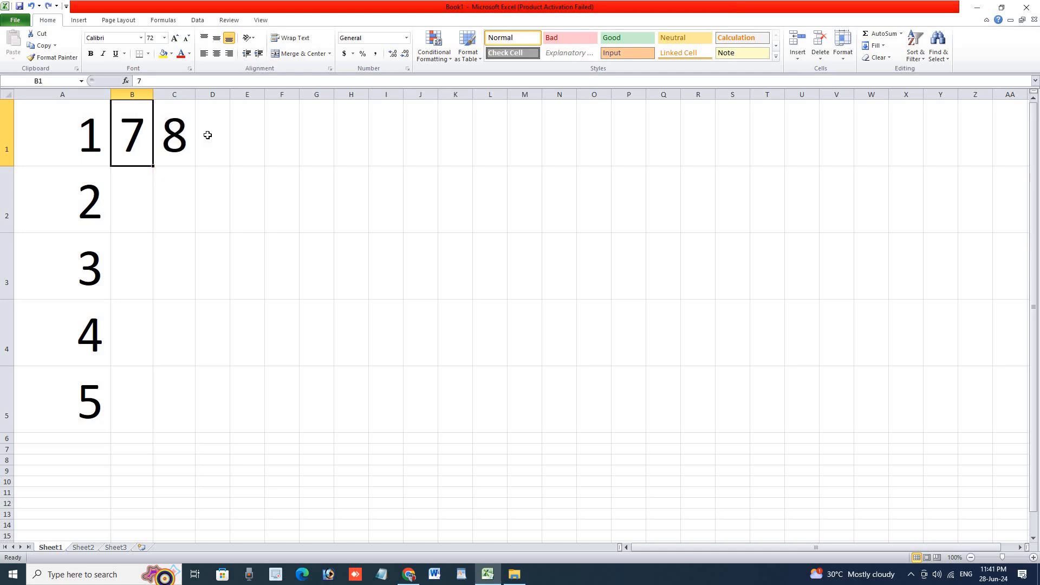
Insert a blank cell at B1 with the Shift cells down option, and undo the insertion.
{"action": "right_click", "coordinate": [144, 125]}
{"action": "left_click", "coordinate": [173, 194]}
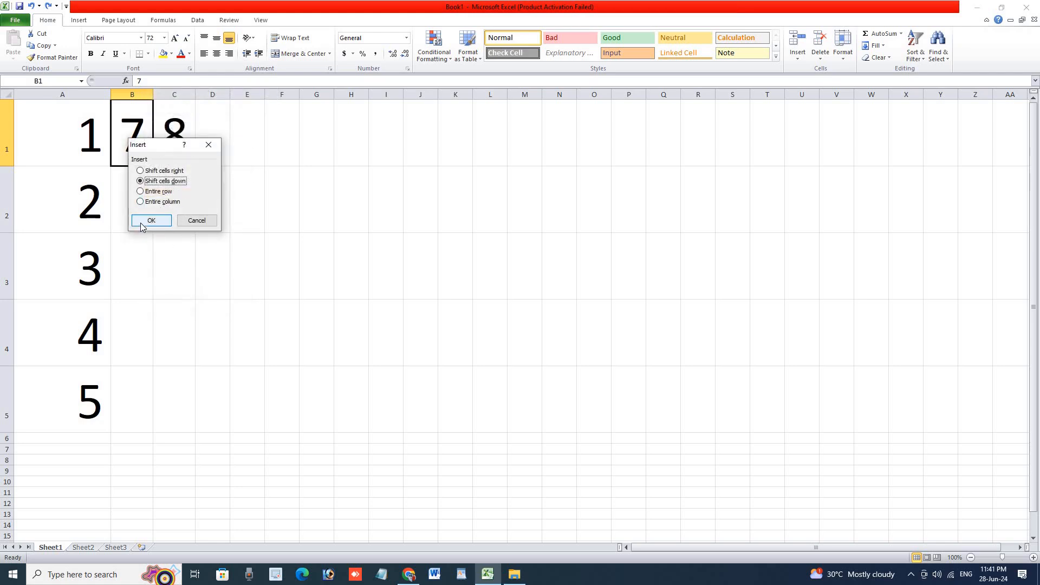
{"action": "left_click", "coordinate": [141, 227]}
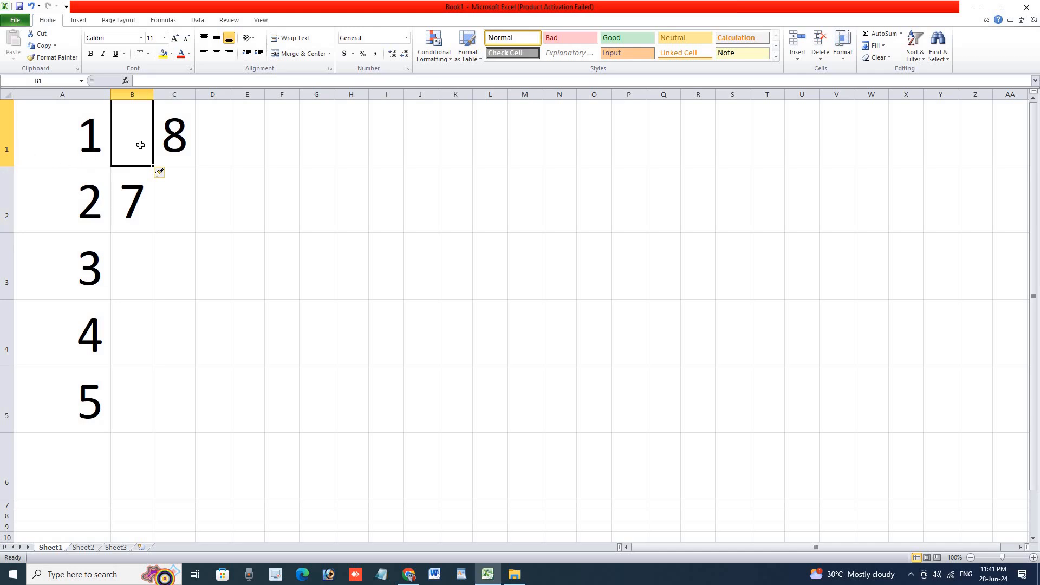
{"action": "key", "text": "ctrl+z"}
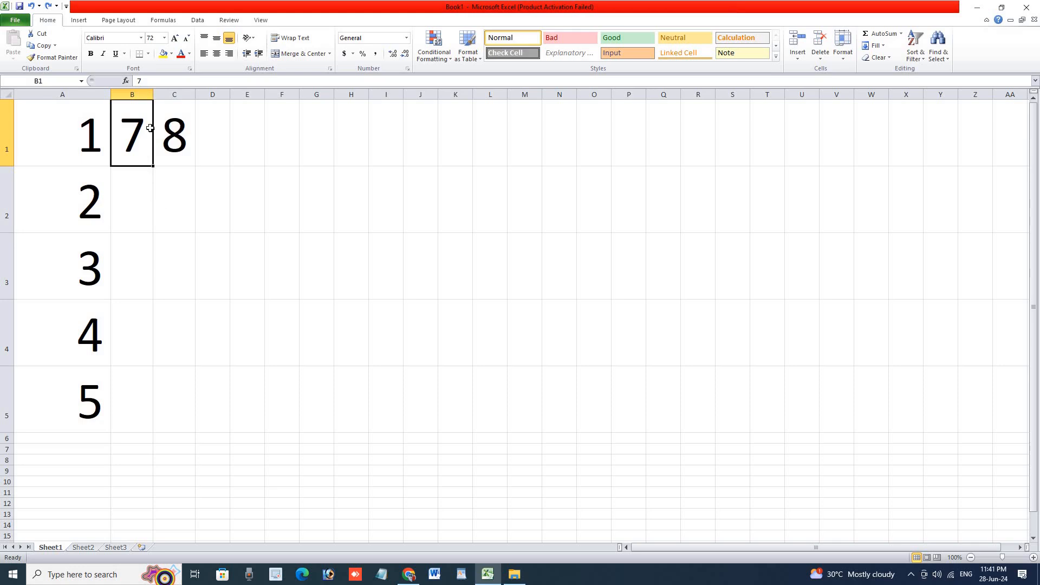
Insert a blank cell in front of the 7 in B1, shifting the row's cells right.
{"action": "right_click", "coordinate": [124, 111]}
{"action": "left_click", "coordinate": [145, 179]}
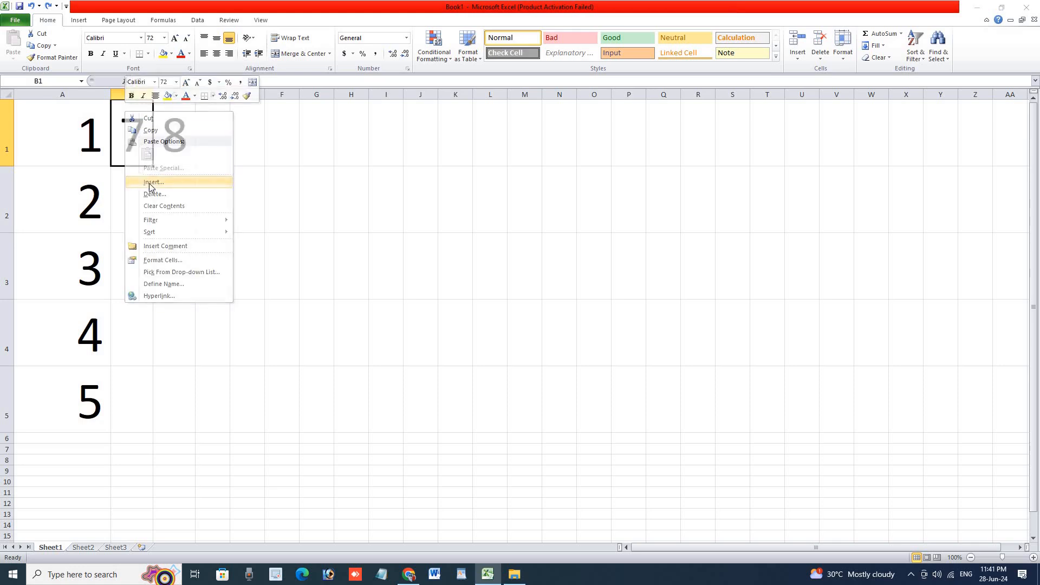
{"action": "left_click", "coordinate": [124, 157]}
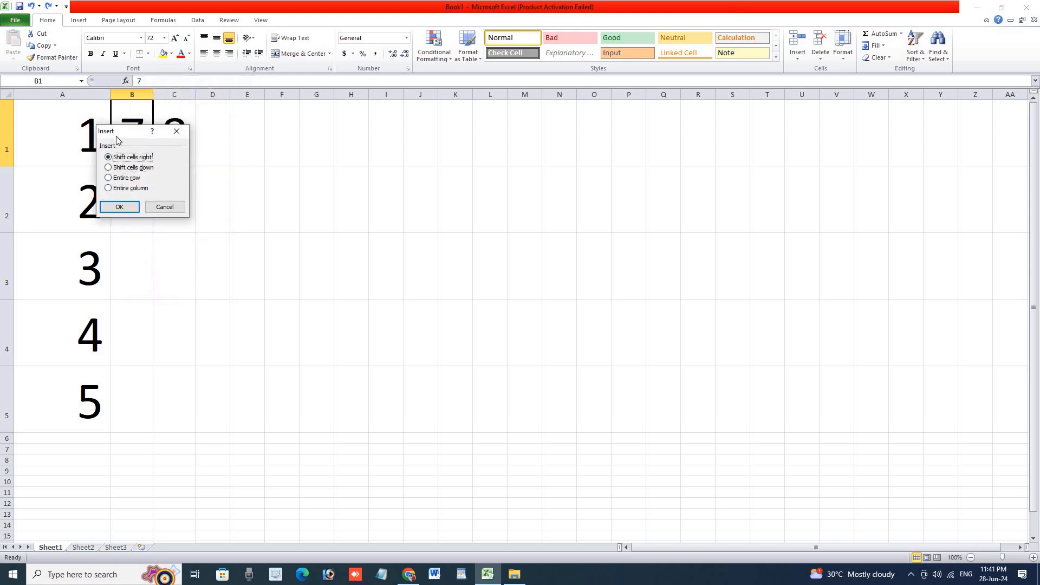
{"action": "left_click_drag", "start_coordinate": [118, 135], "coordinate": [287, 139]}
{"action": "left_click", "coordinate": [285, 213]}
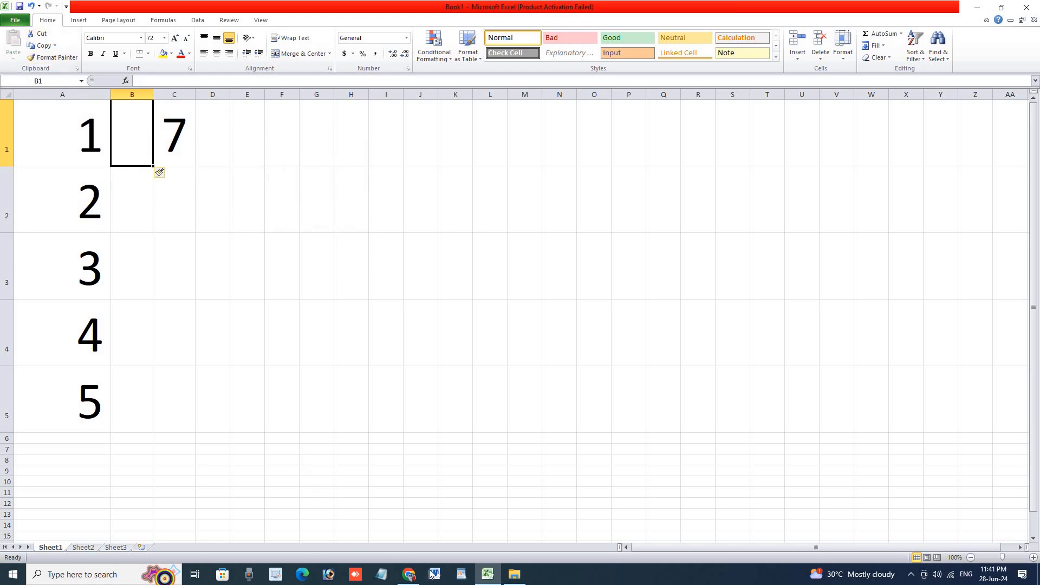
Switch to the Chrome PDF and read the page 17 instructions for deleting cells, rows and columns.
{"action": "left_click", "coordinate": [403, 578]}
{"action": "scroll", "coordinate": [255, 497], "scroll_direction": "down", "scroll_amount": 3}
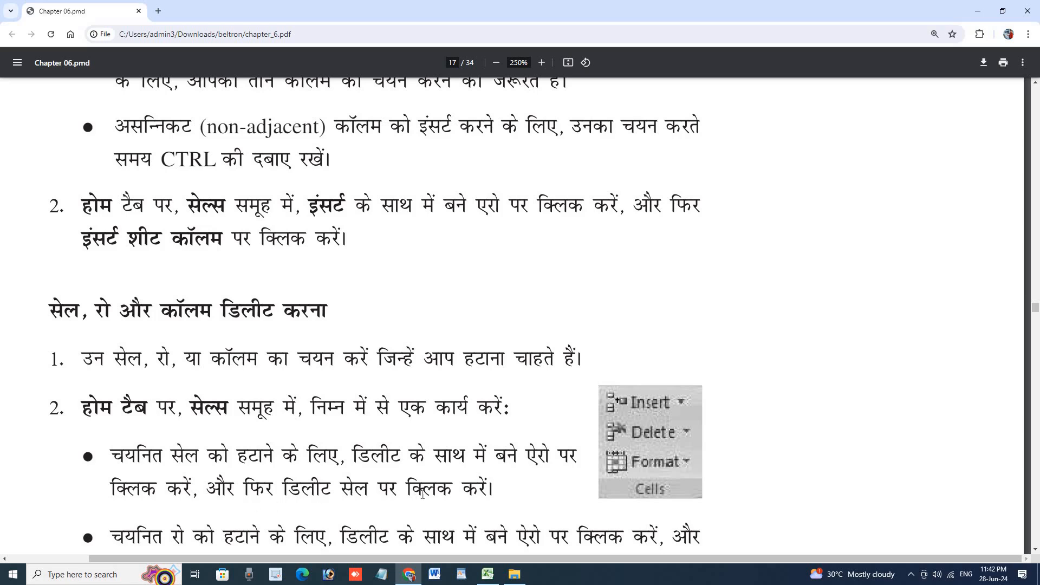
{"action": "scroll", "coordinate": [216, 385], "scroll_direction": "down", "scroll_amount": 4}
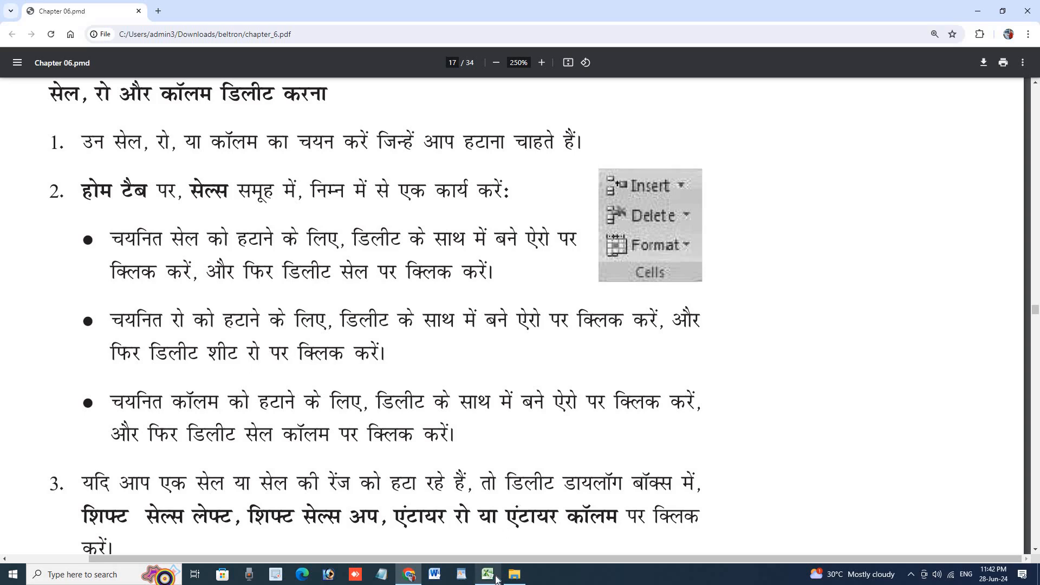
Switch to Excel, delete cell A2 with the Shift cells up option, and undo the deletion.
{"action": "left_click", "coordinate": [487, 574]}
{"action": "left_click", "coordinate": [68, 214]}
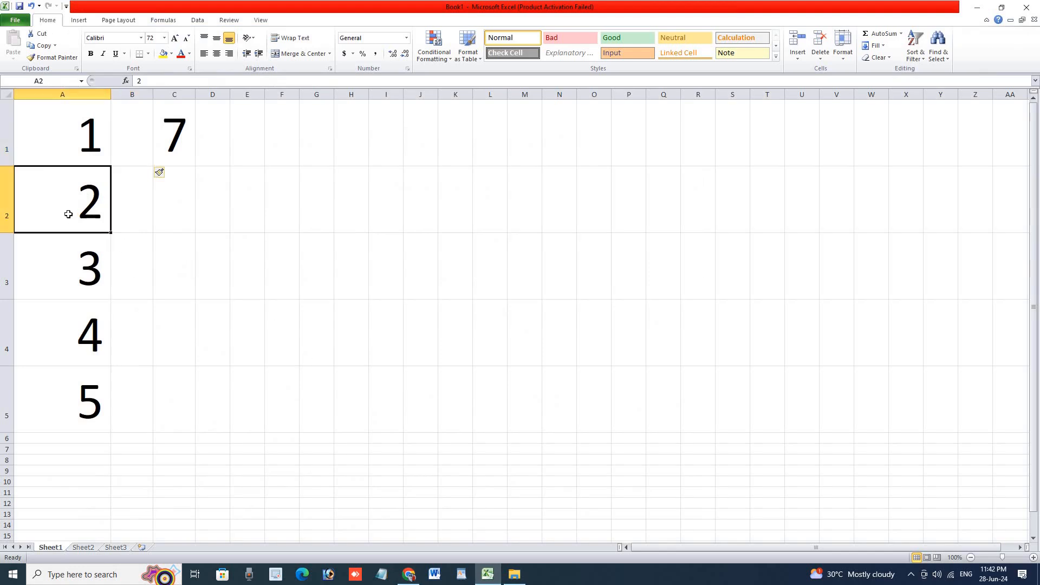
{"action": "left_click", "coordinate": [170, 215]}
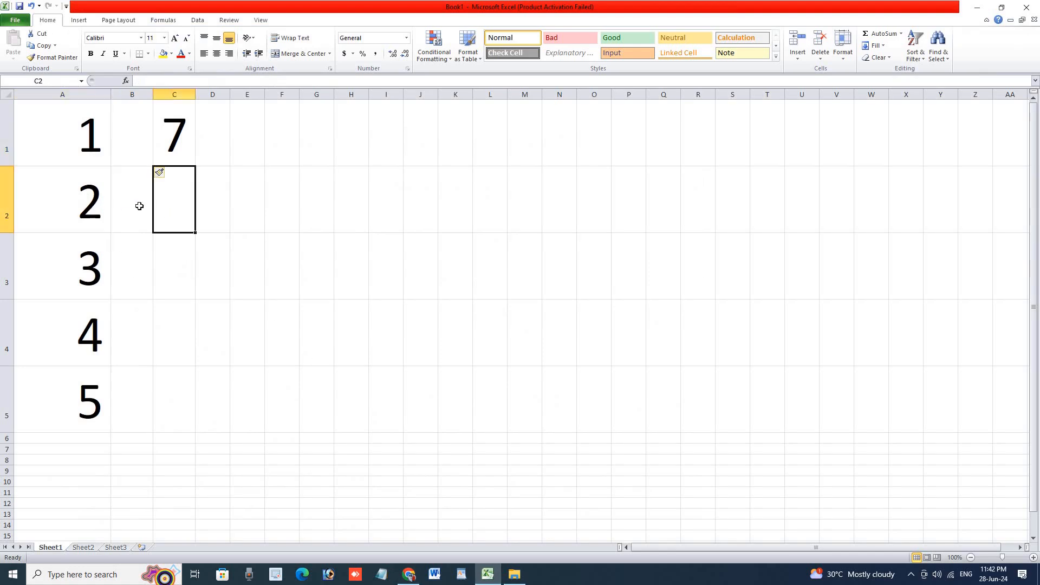
{"action": "left_click", "coordinate": [97, 218]}
{"action": "right_click", "coordinate": [97, 219]}
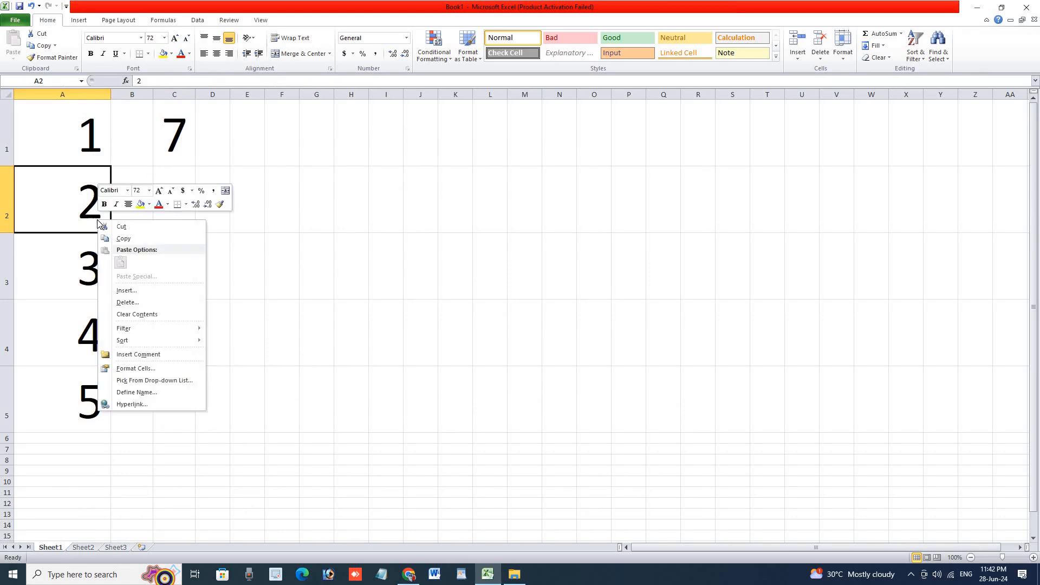
{"action": "left_click", "coordinate": [141, 304]}
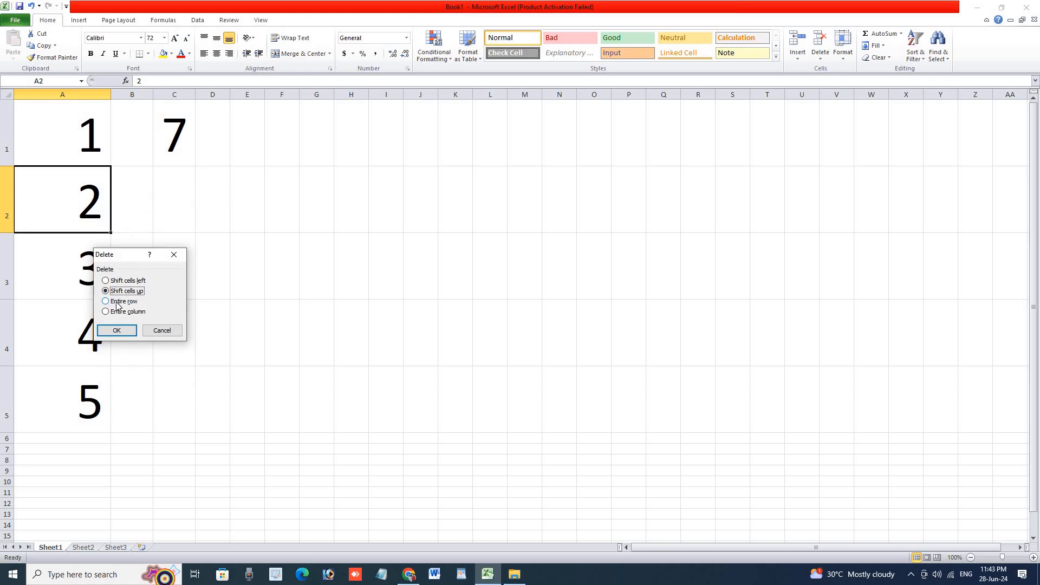
{"action": "left_click", "coordinate": [119, 329]}
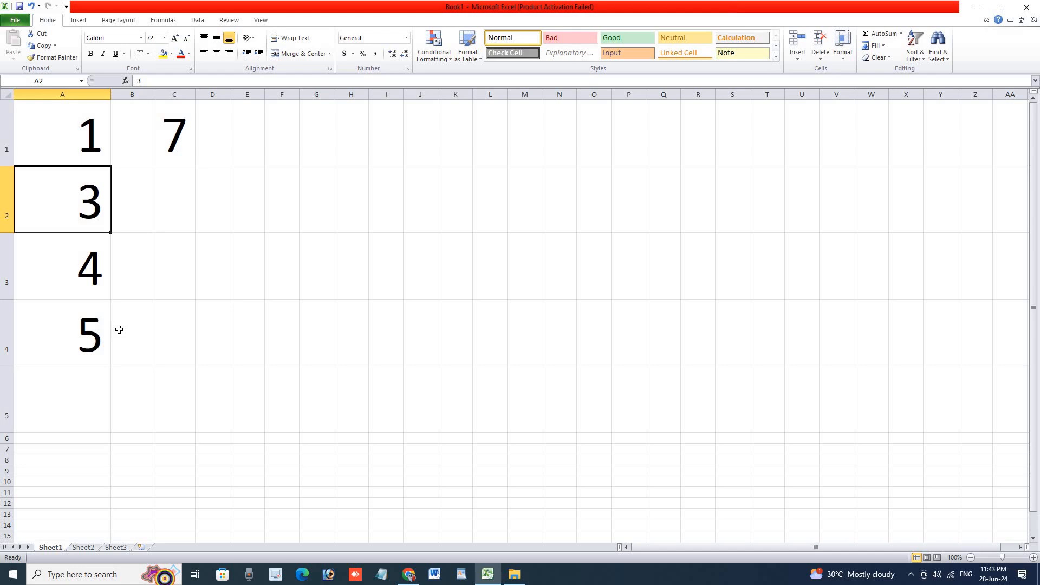
{"action": "key", "text": "ctrl+z"}
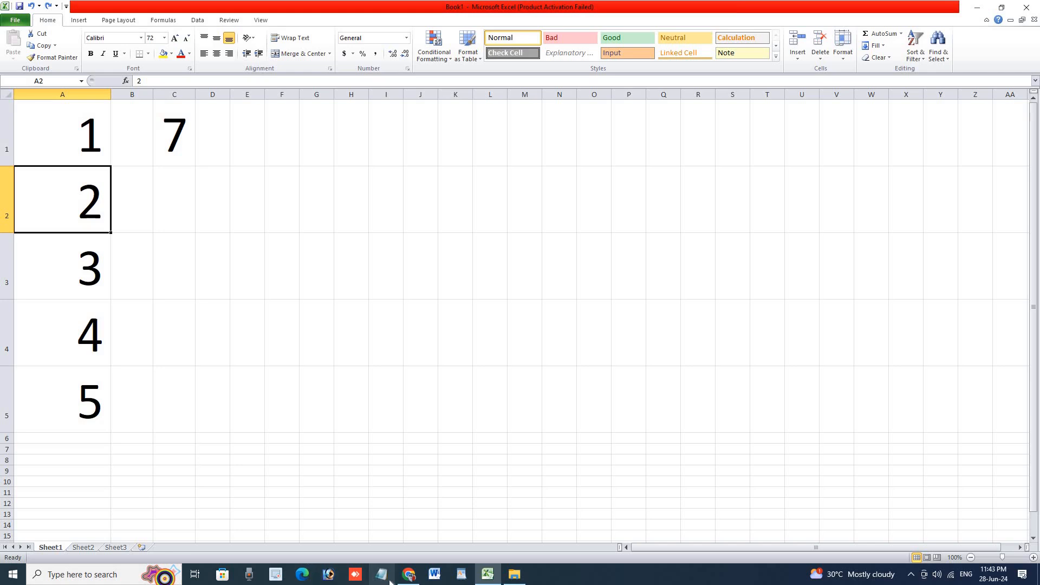
Return to the Chrome PDF and read the Delete dialog options through the start of section 6.13.2.
{"action": "left_click", "coordinate": [410, 573]}
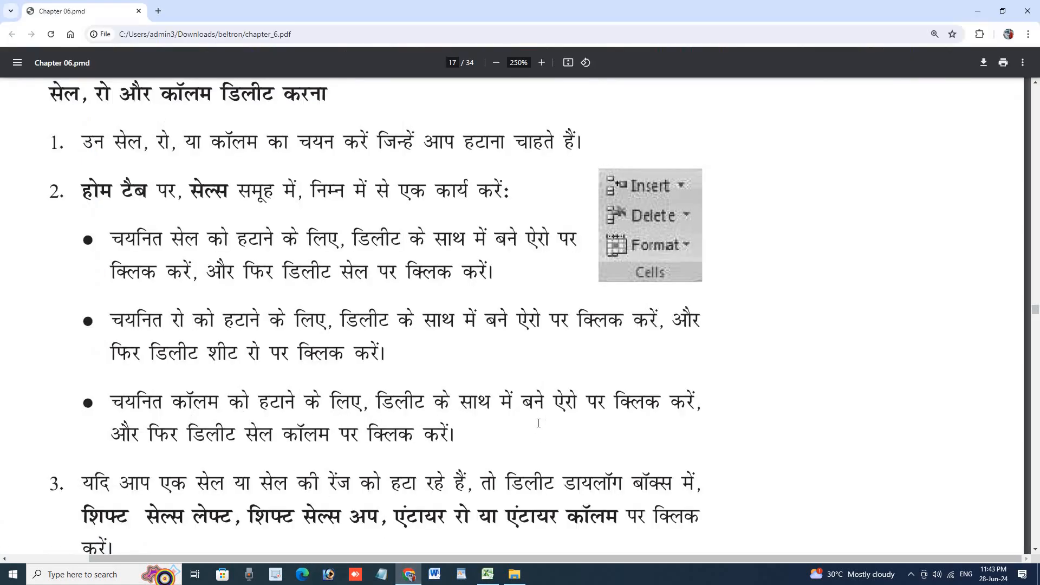
{"action": "scroll", "coordinate": [539, 423], "scroll_direction": "down", "scroll_amount": 4}
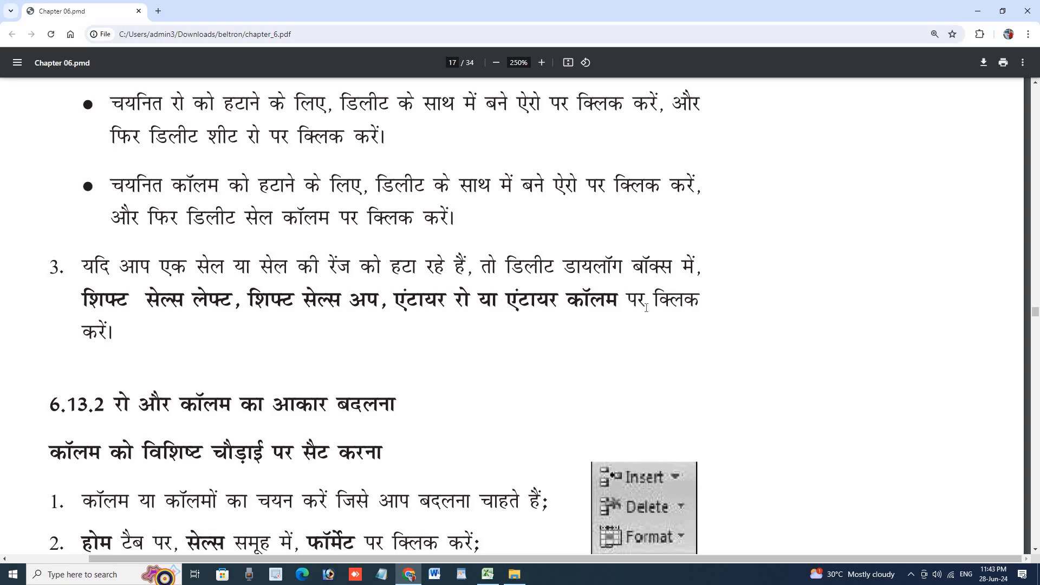
Read the section 6.13.2 steps for setting a specific column width, continuing onto page 18 of the PDF.
{"action": "scroll", "coordinate": [466, 295], "scroll_direction": "down", "scroll_amount": 2}
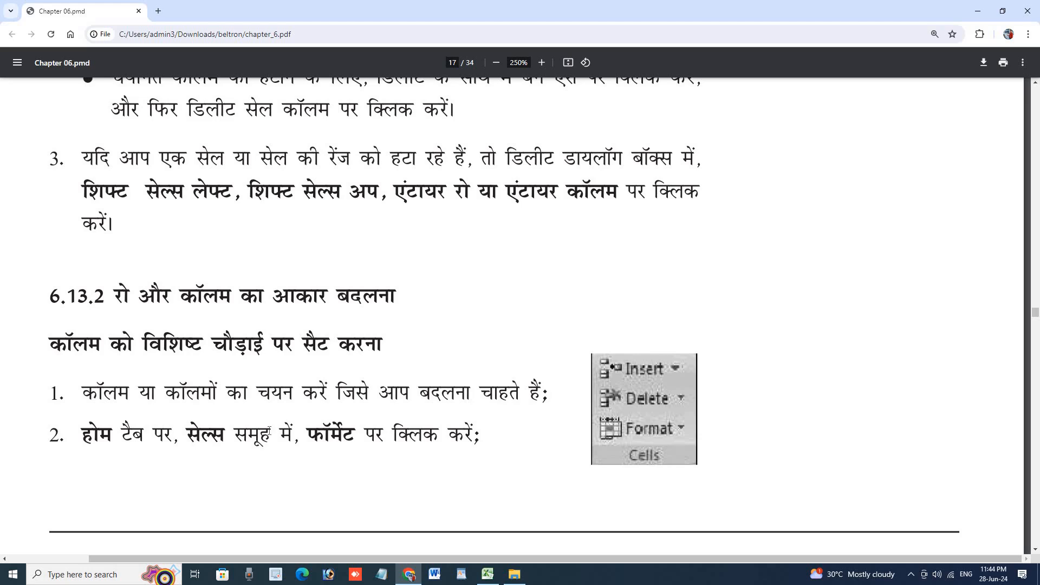
{"action": "scroll", "coordinate": [373, 404], "scroll_direction": "down", "scroll_amount": 3}
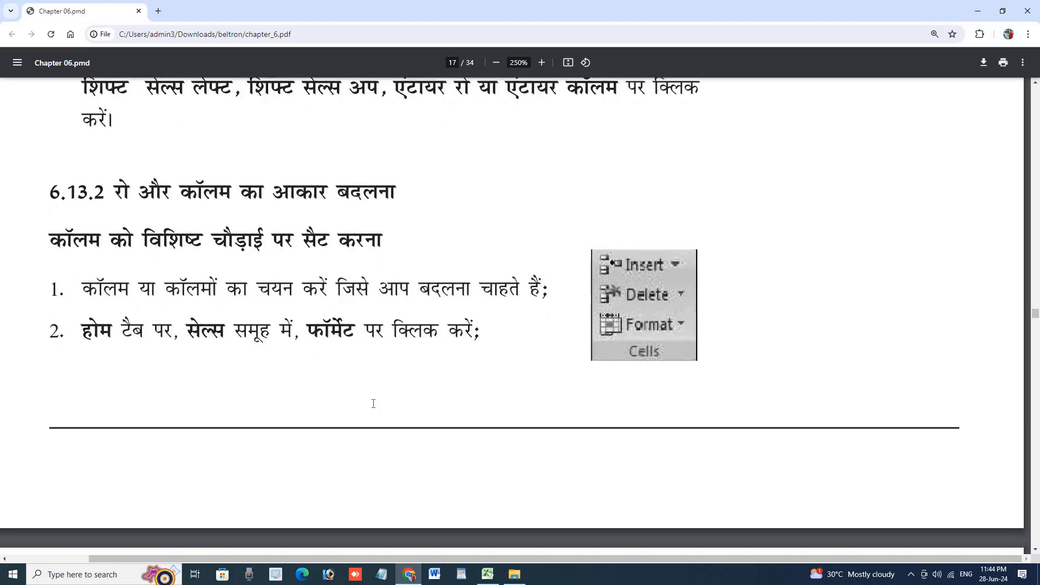
{"action": "scroll", "coordinate": [373, 406], "scroll_direction": "down", "scroll_amount": 1}
{"action": "scroll", "coordinate": [373, 407], "scroll_direction": "down", "scroll_amount": 5}
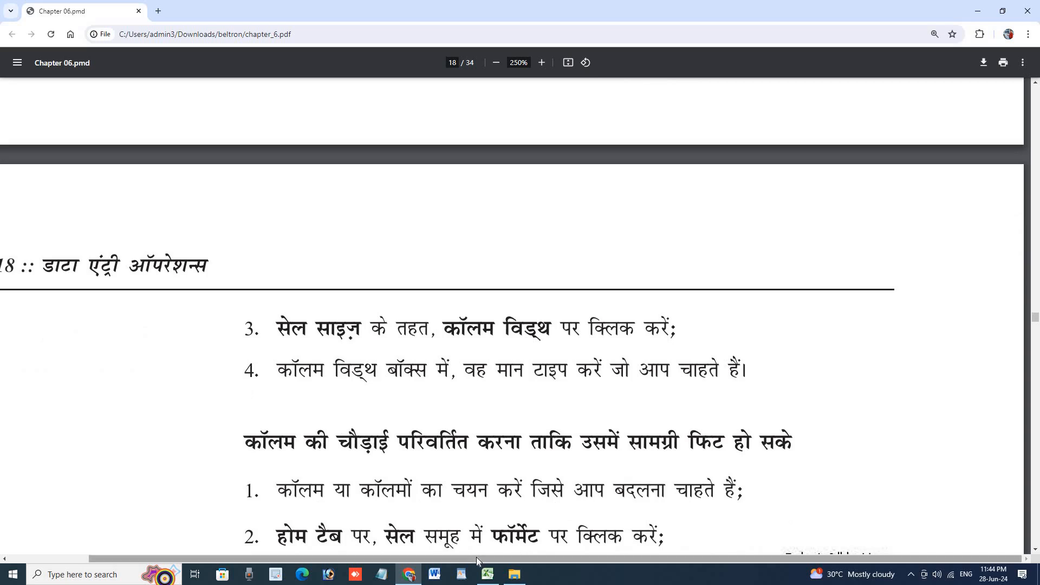
Switch to Excel and pick up the formatting of cell A2 with Format Painter.
{"action": "left_click", "coordinate": [488, 574]}
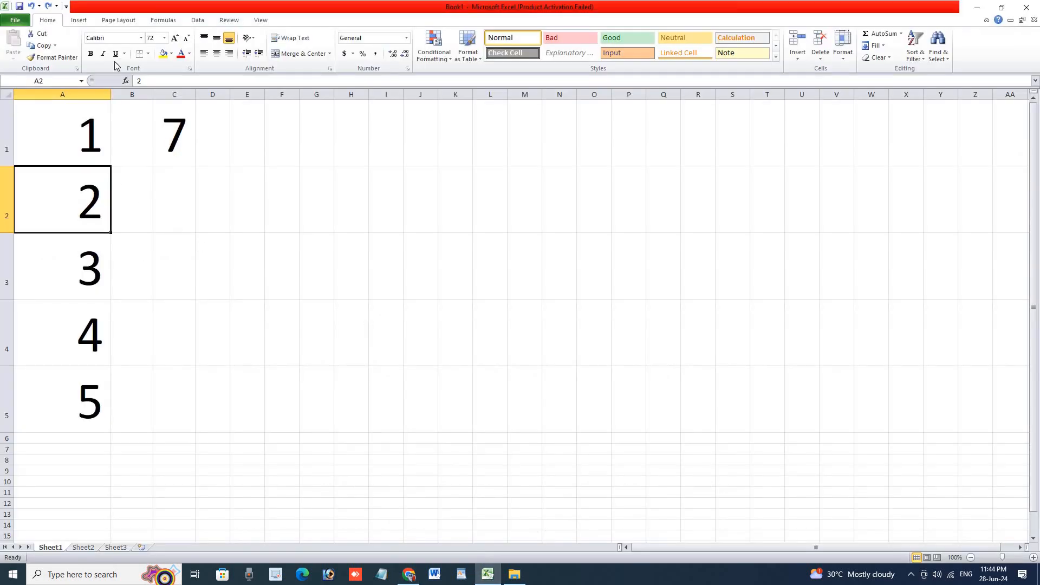
{"action": "left_click", "coordinate": [52, 56]}
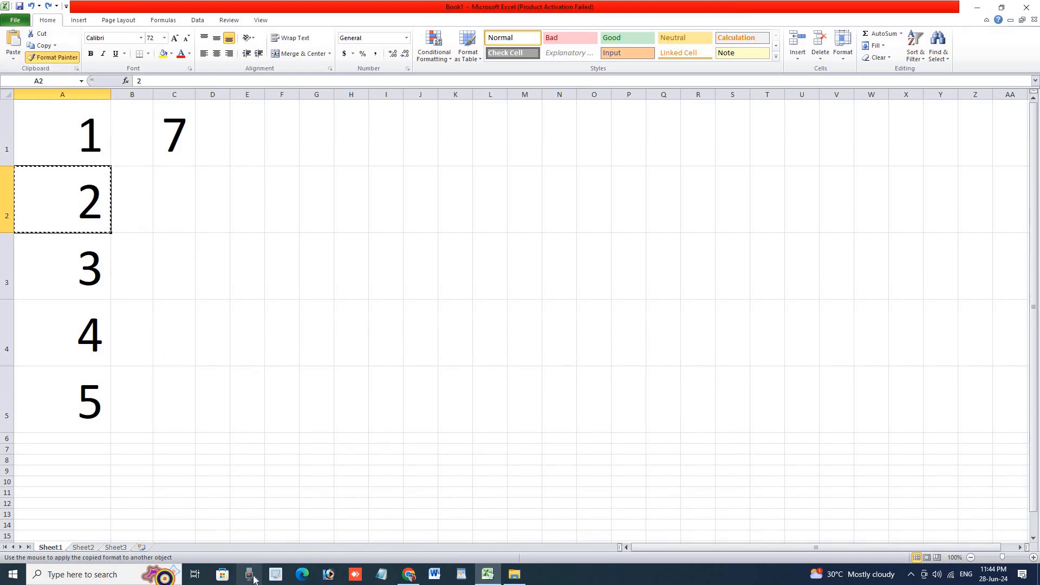
Switch to the Chrome PDF and read the page 18 instructions for AutoFit Column Width and matching another column's width.
{"action": "left_click", "coordinate": [409, 575]}
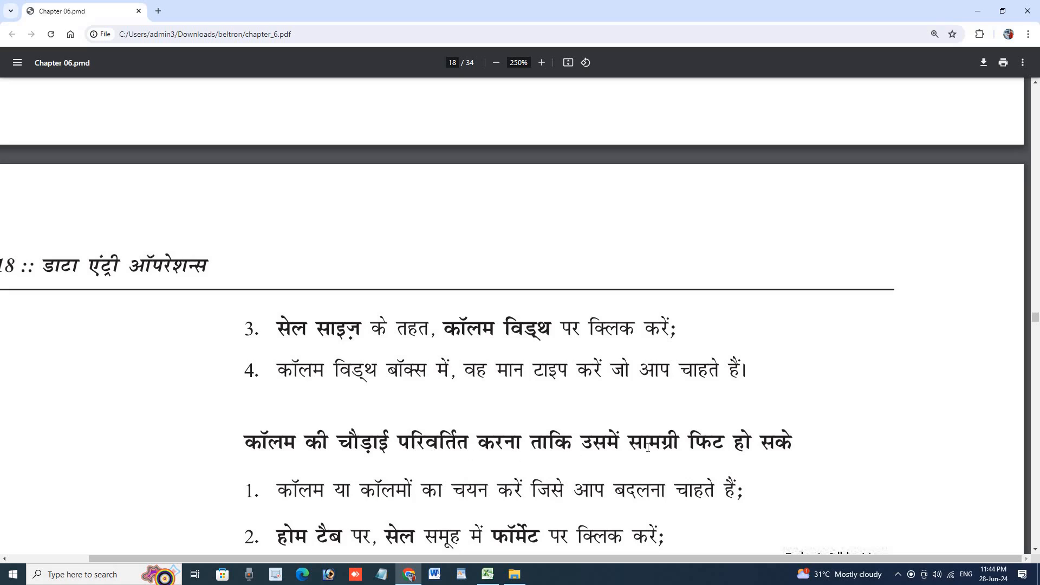
{"action": "scroll", "coordinate": [614, 469], "scroll_direction": "down", "scroll_amount": 2}
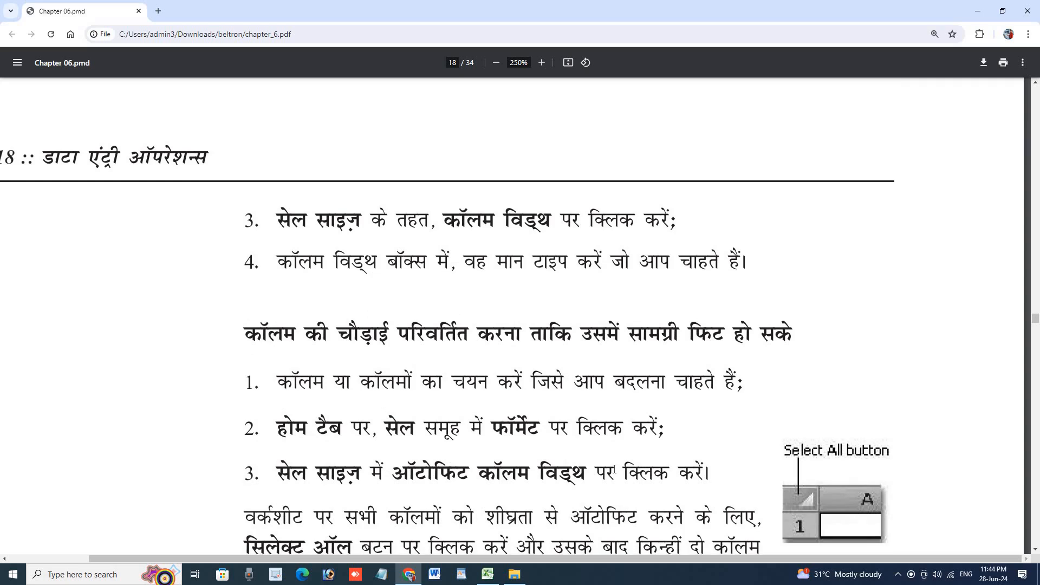
{"action": "scroll", "coordinate": [614, 469], "scroll_direction": "down", "scroll_amount": 2}
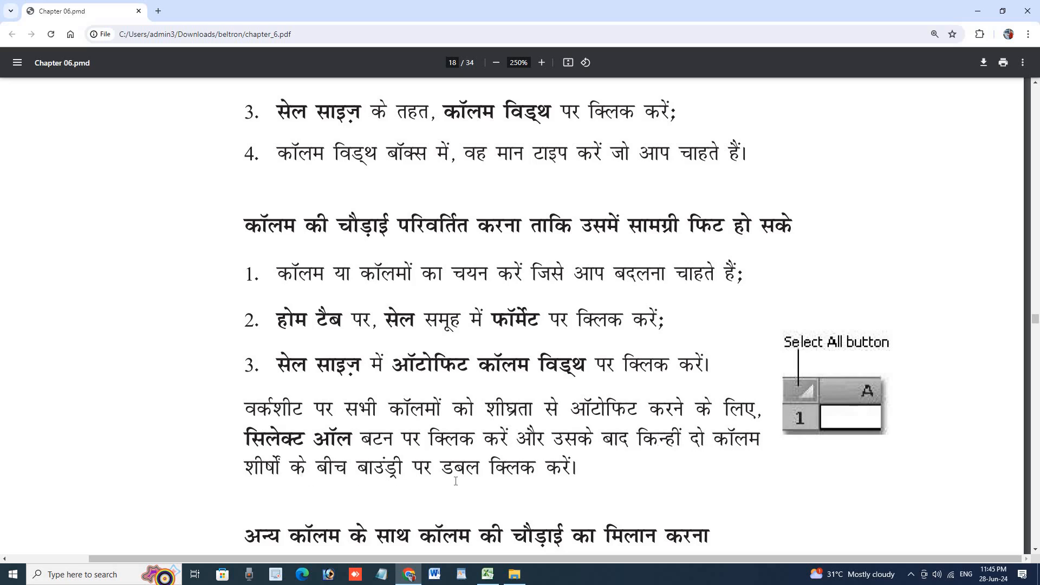
{"action": "scroll", "coordinate": [401, 488], "scroll_direction": "down", "scroll_amount": 3}
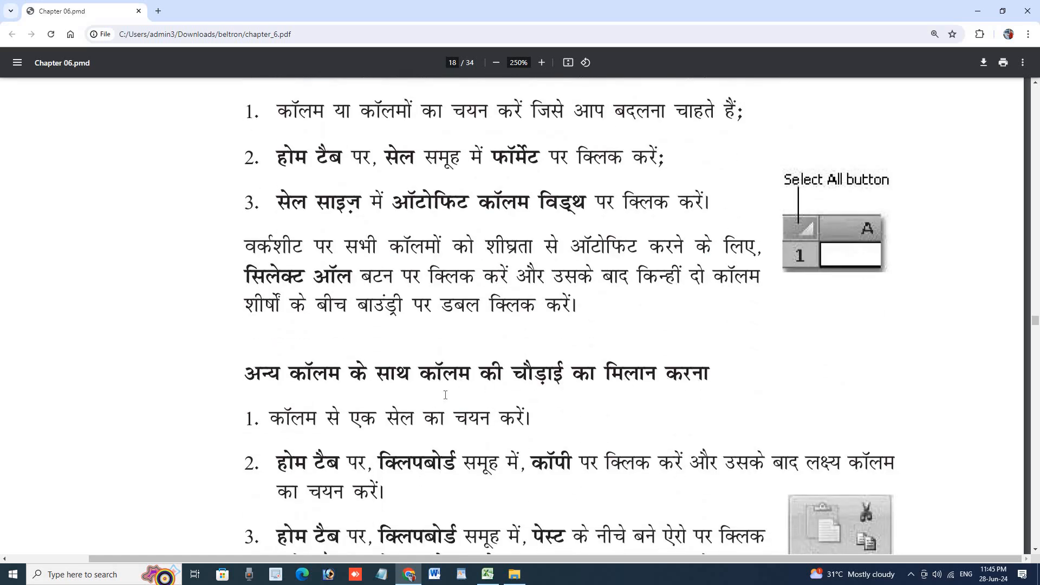
{"action": "scroll", "coordinate": [445, 395], "scroll_direction": "down", "scroll_amount": 1}
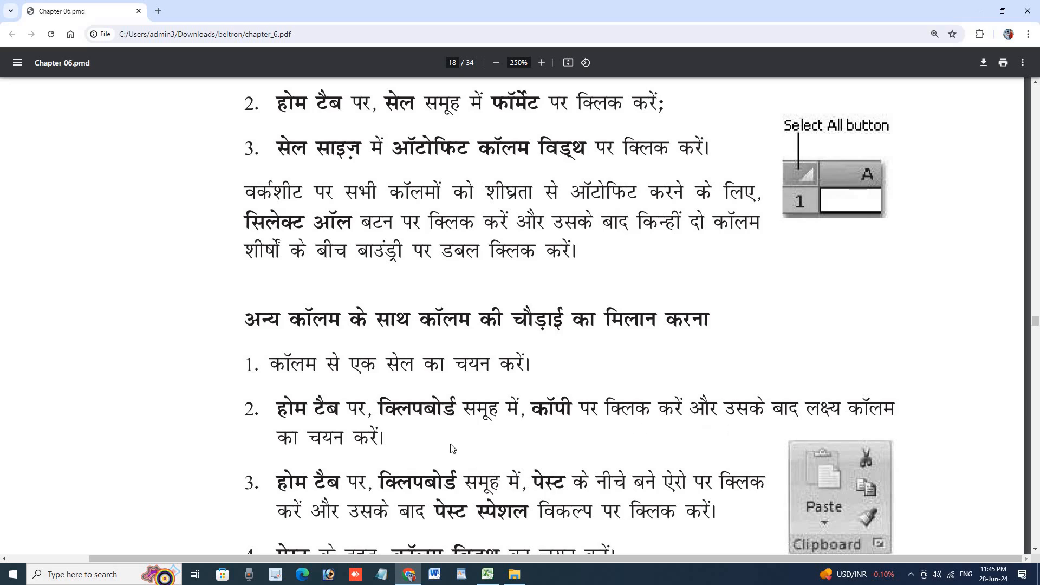
{"action": "scroll", "coordinate": [453, 448], "scroll_direction": "down", "scroll_amount": 4}
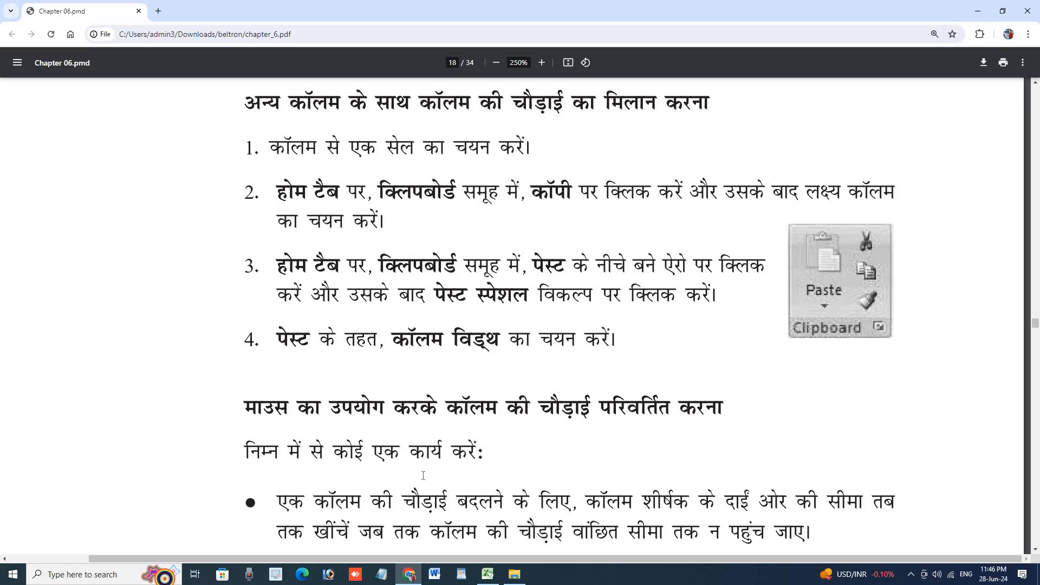
Read the PDF instructions for resizing columns with the mouse and setting a specific row height on page 19.
{"action": "scroll", "coordinate": [423, 475], "scroll_direction": "down", "scroll_amount": 3}
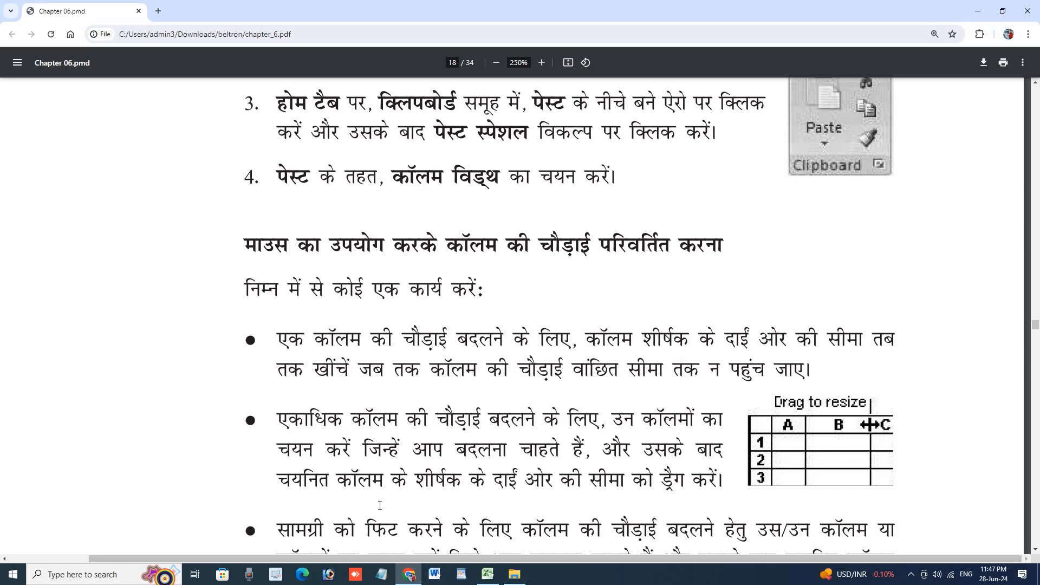
{"action": "scroll", "coordinate": [380, 506], "scroll_direction": "down", "scroll_amount": 4}
{"action": "scroll", "coordinate": [380, 505], "scroll_direction": "down", "scroll_amount": 1}
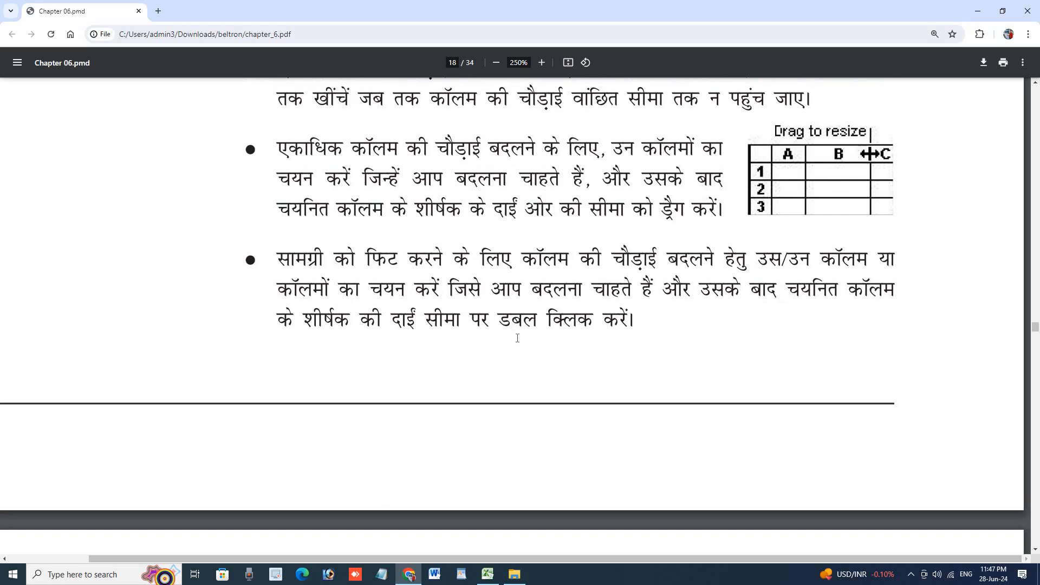
{"action": "scroll", "coordinate": [596, 344], "scroll_direction": "down", "scroll_amount": 3}
{"action": "scroll", "coordinate": [633, 348], "scroll_direction": "down", "scroll_amount": 4}
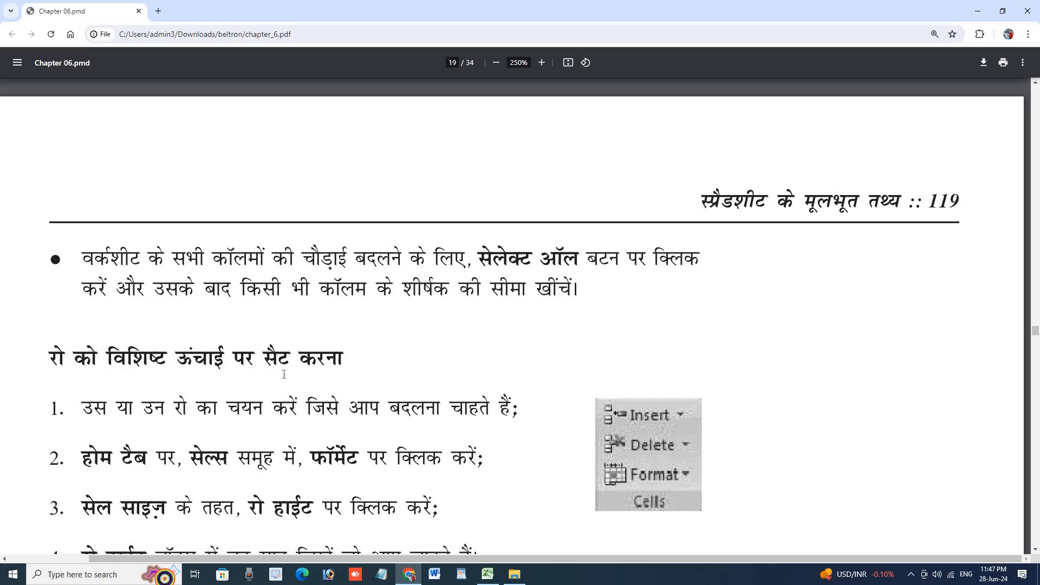
{"action": "scroll", "coordinate": [346, 388], "scroll_direction": "down", "scroll_amount": 3}
{"action": "scroll", "coordinate": [379, 433], "scroll_direction": "up", "scroll_amount": 1}
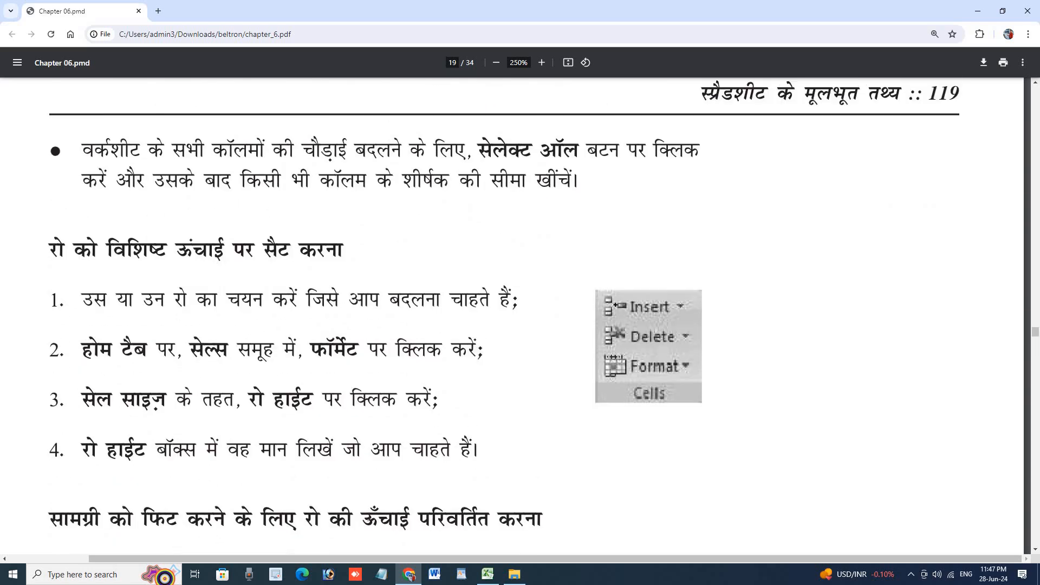
Switch to Excel, apply the copied formatting to cell A1, and make row 1 taller and column A wider.
{"action": "left_click", "coordinate": [491, 576]}
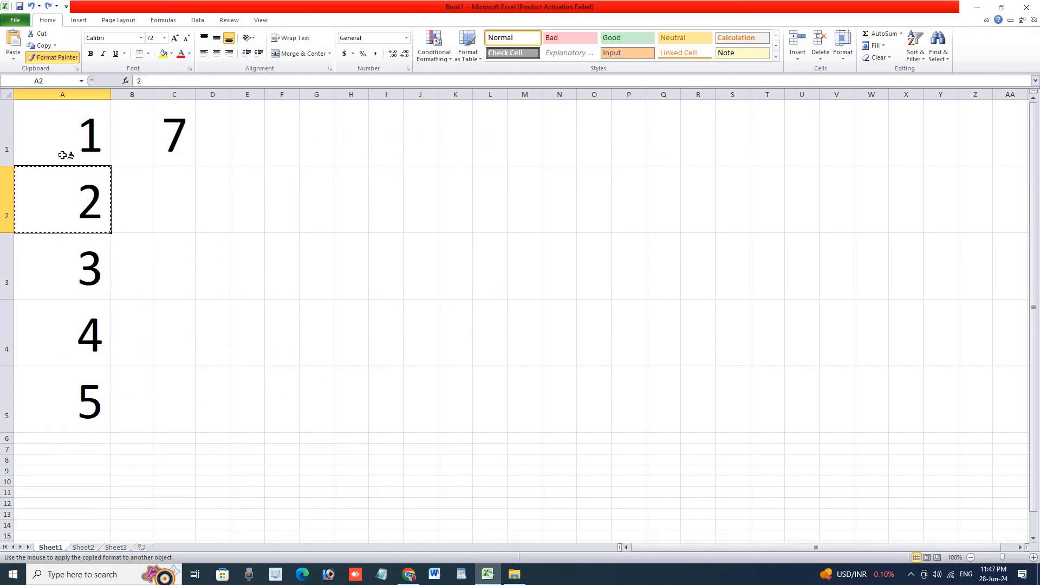
{"action": "left_click", "coordinate": [50, 139]}
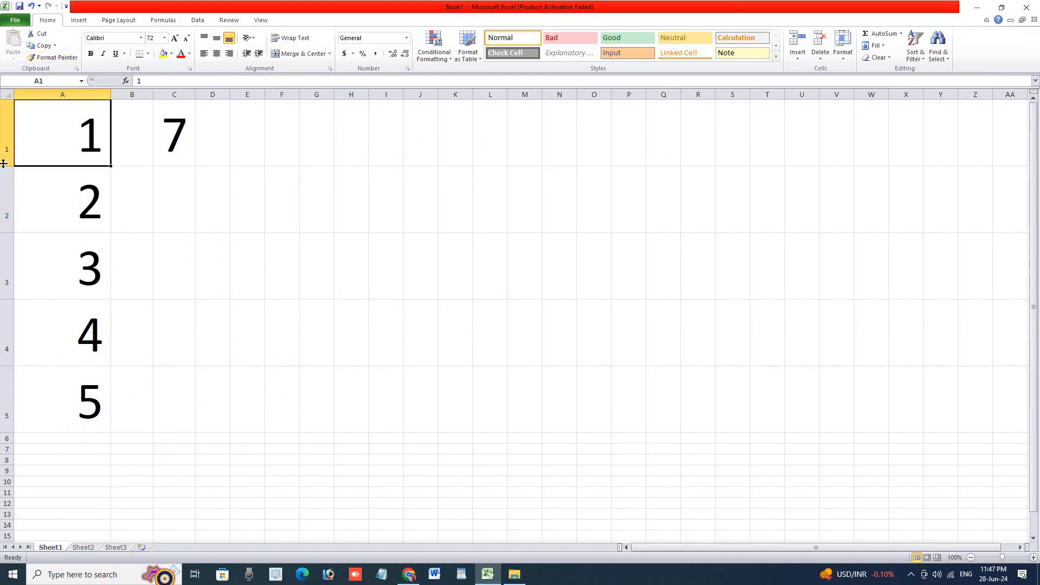
{"action": "left_click_drag", "start_coordinate": [4, 165], "coordinate": [2, 206]}
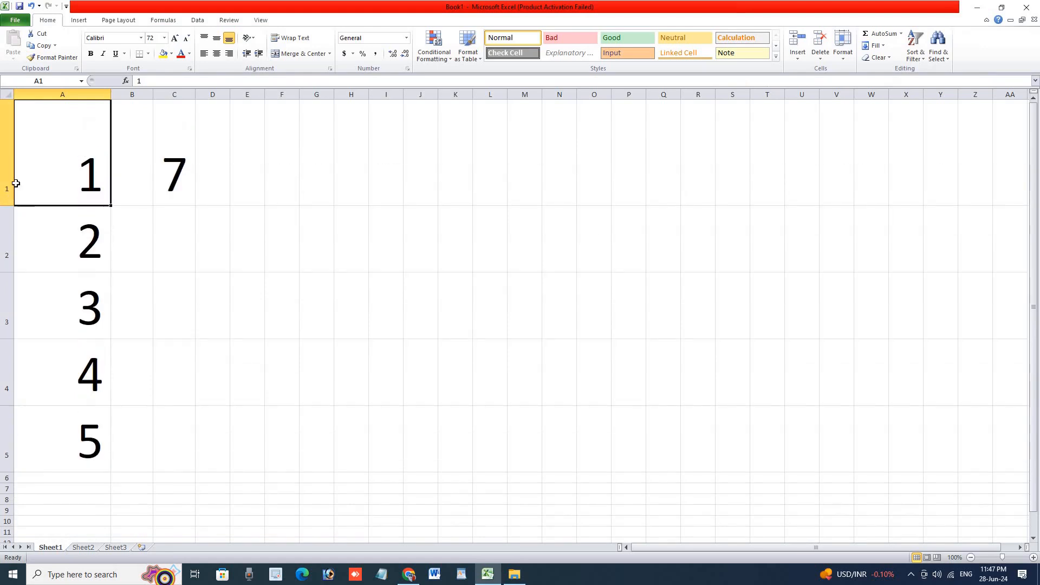
{"action": "left_click_drag", "start_coordinate": [111, 95], "coordinate": [163, 97]}
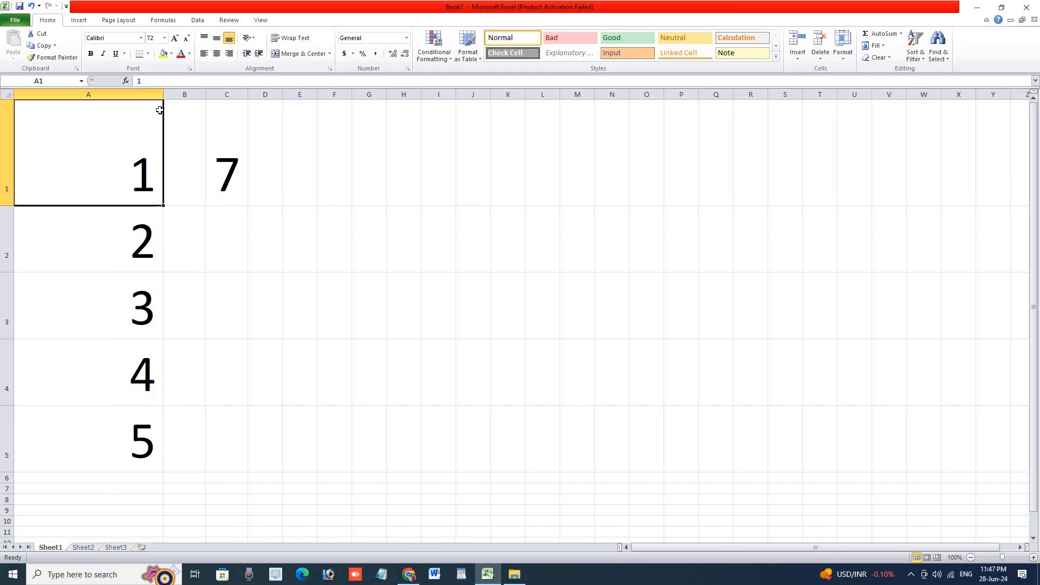
Jump to cell B1 by entering its cell reference, and return the selection to cell A1.
{"action": "left_click", "coordinate": [54, 79]}
{"action": "type", "text": "b"}
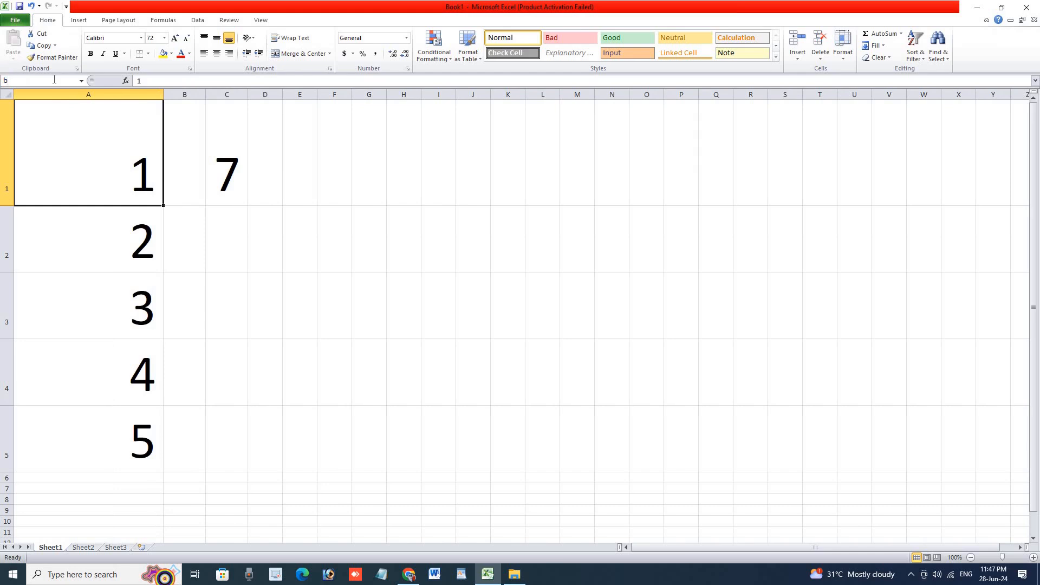
{"action": "type", "text": "1"}
{"action": "key", "text": "Return"}
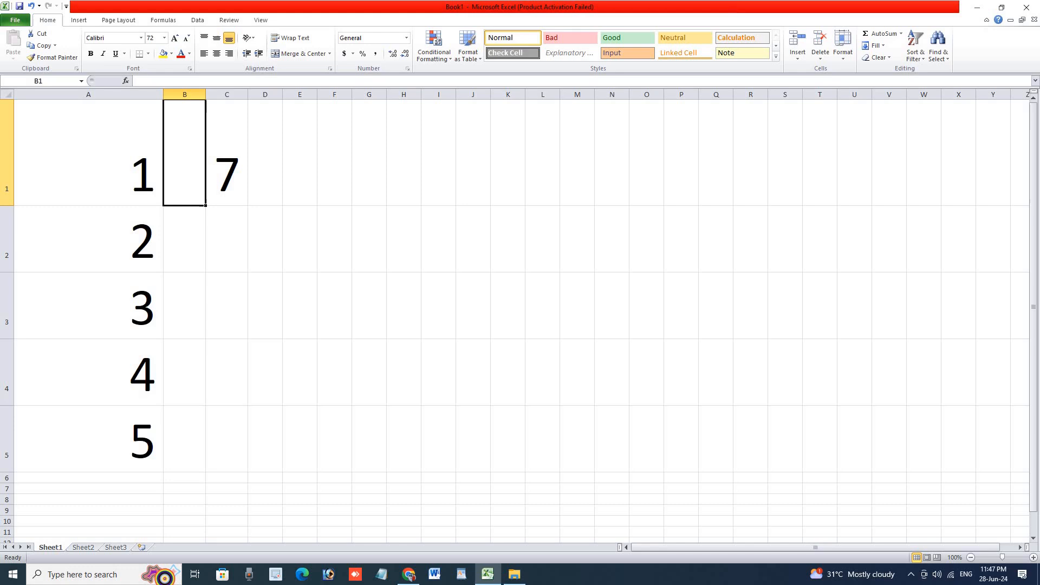
{"action": "left_click", "coordinate": [81, 82]}
{"action": "left_click", "coordinate": [82, 82]}
{"action": "left_click", "coordinate": [72, 108]}
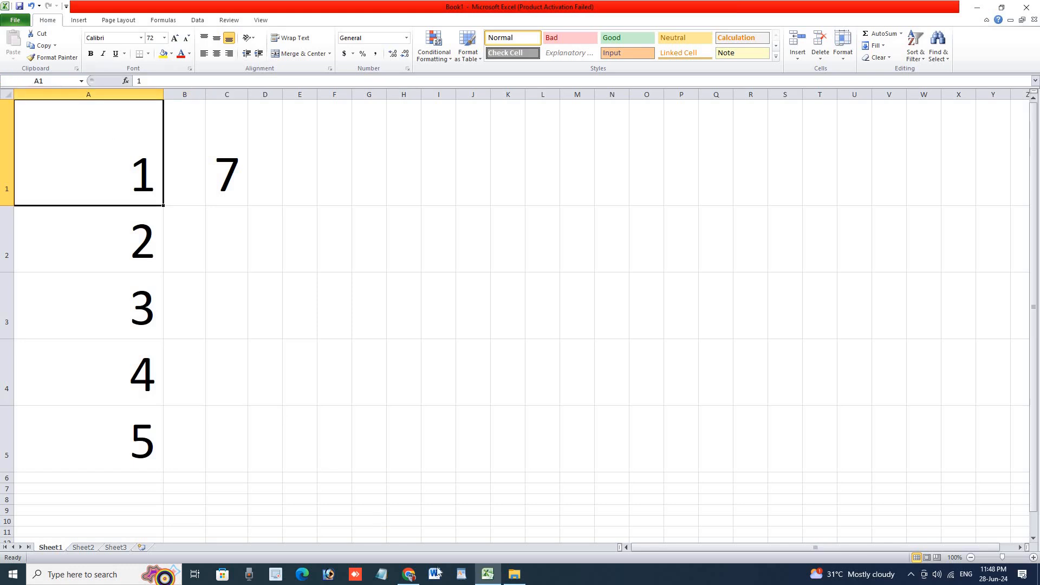
Glance at the Chrome PDF, return to Excel, and jump to cell H1 by entering its cell reference.
{"action": "left_click", "coordinate": [409, 574]}
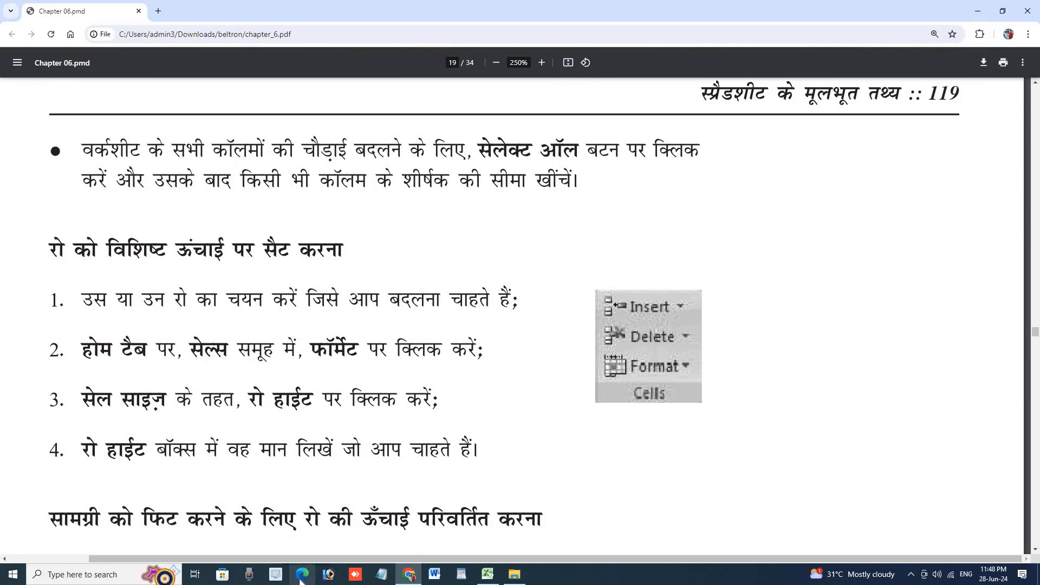
{"action": "left_click", "coordinate": [487, 573]}
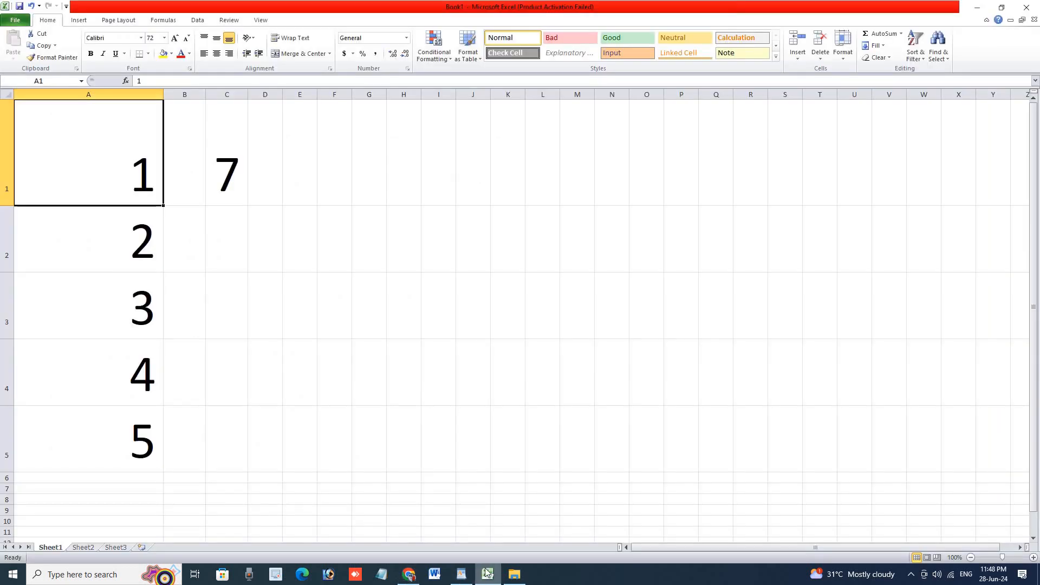
{"action": "left_click", "coordinate": [51, 94]}
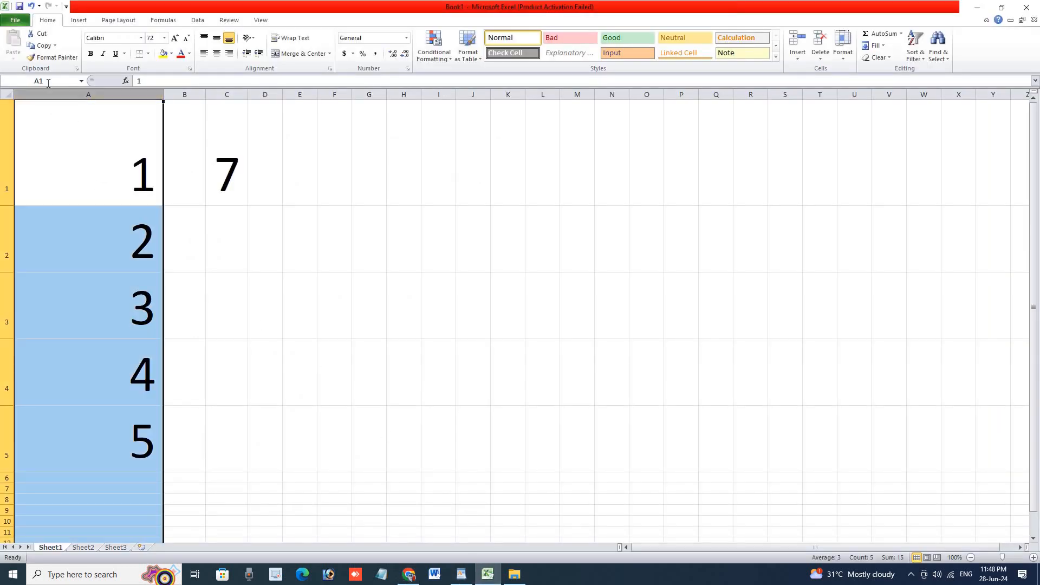
{"action": "left_click", "coordinate": [48, 82]}
{"action": "type", "text": "h1"}
{"action": "key", "text": "Return"}
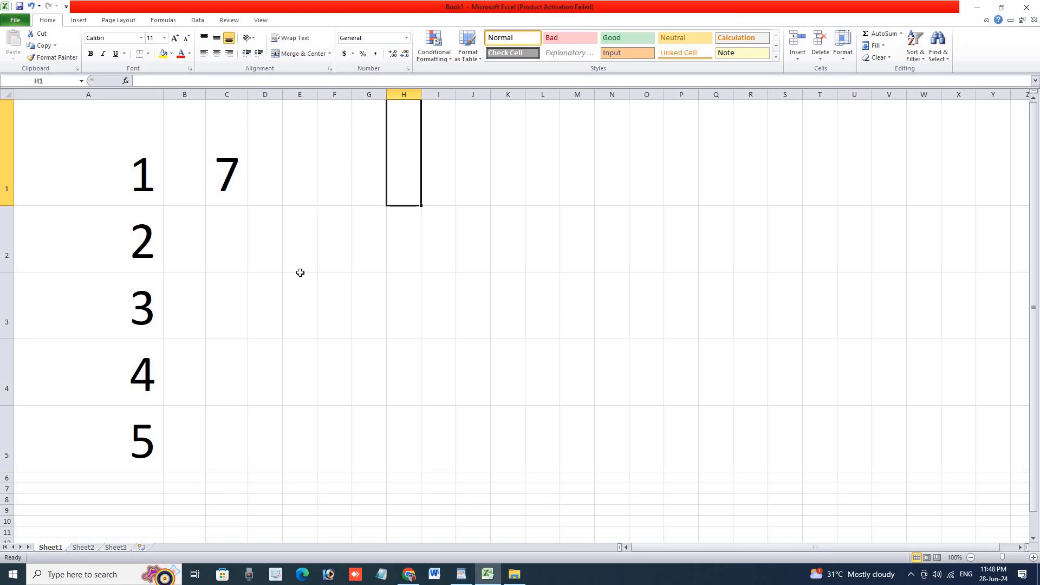
Switch to the Chrome PDF and read the page 19 instructions for row height and AutoFit Row Height.
{"action": "left_click", "coordinate": [410, 576]}
{"action": "scroll", "coordinate": [432, 456], "scroll_direction": "down", "scroll_amount": 1}
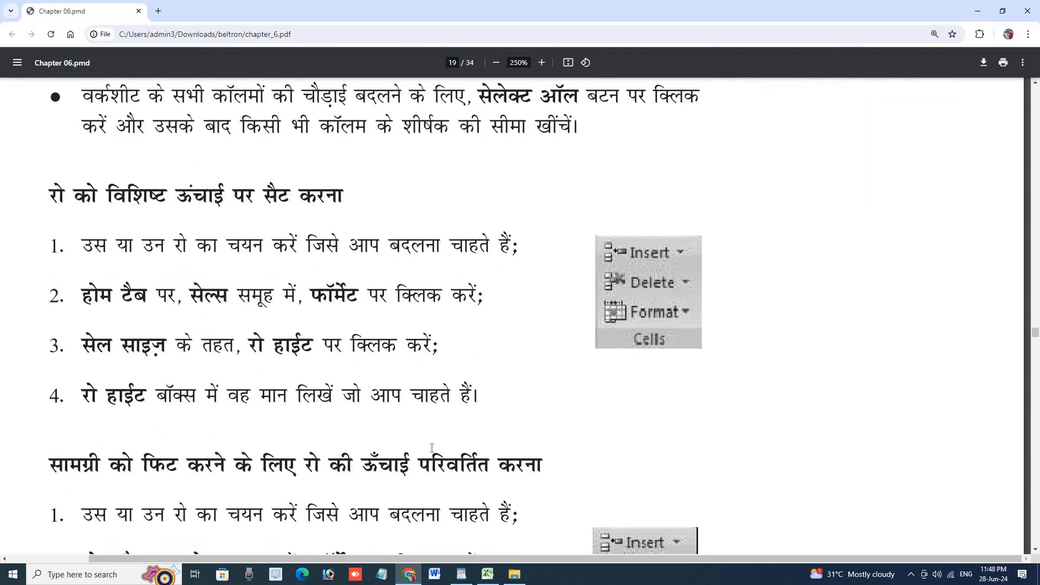
{"action": "scroll", "coordinate": [431, 448], "scroll_direction": "down", "scroll_amount": 5}
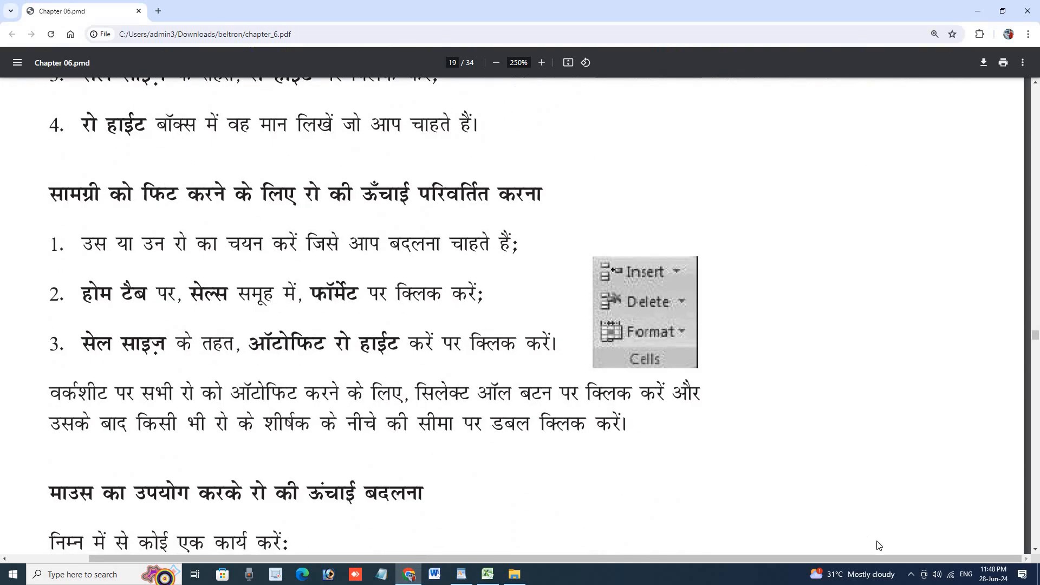
{"action": "left_click", "coordinate": [911, 575]}
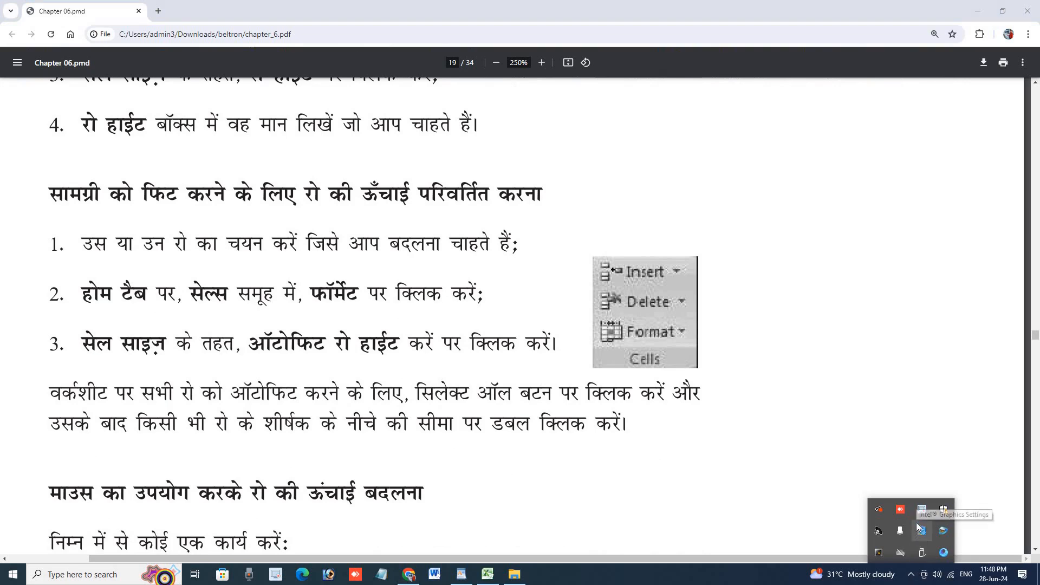
{"action": "right_click", "coordinate": [920, 528]}
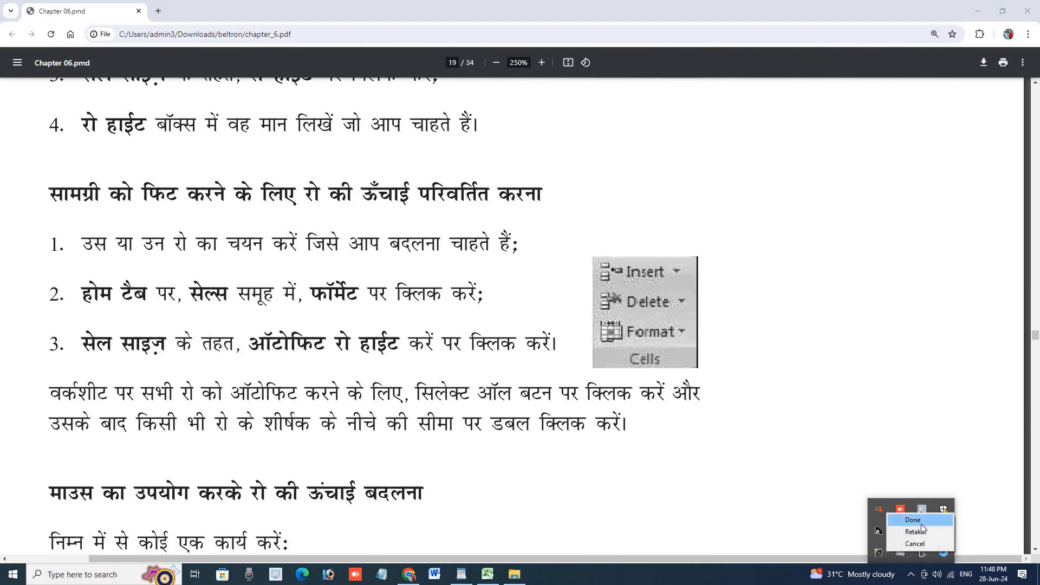